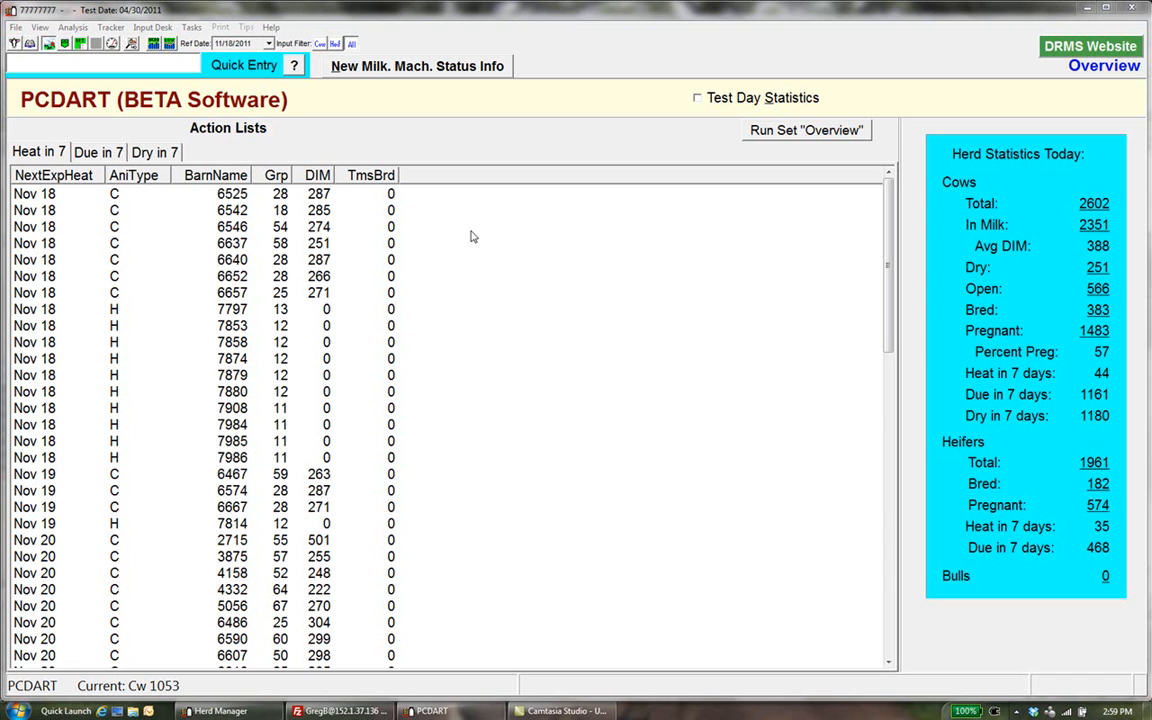
Open the Input Desk and look at the herd procedure for zeroing temp-group numbers, leaving it unapplied
left_click(155, 28)
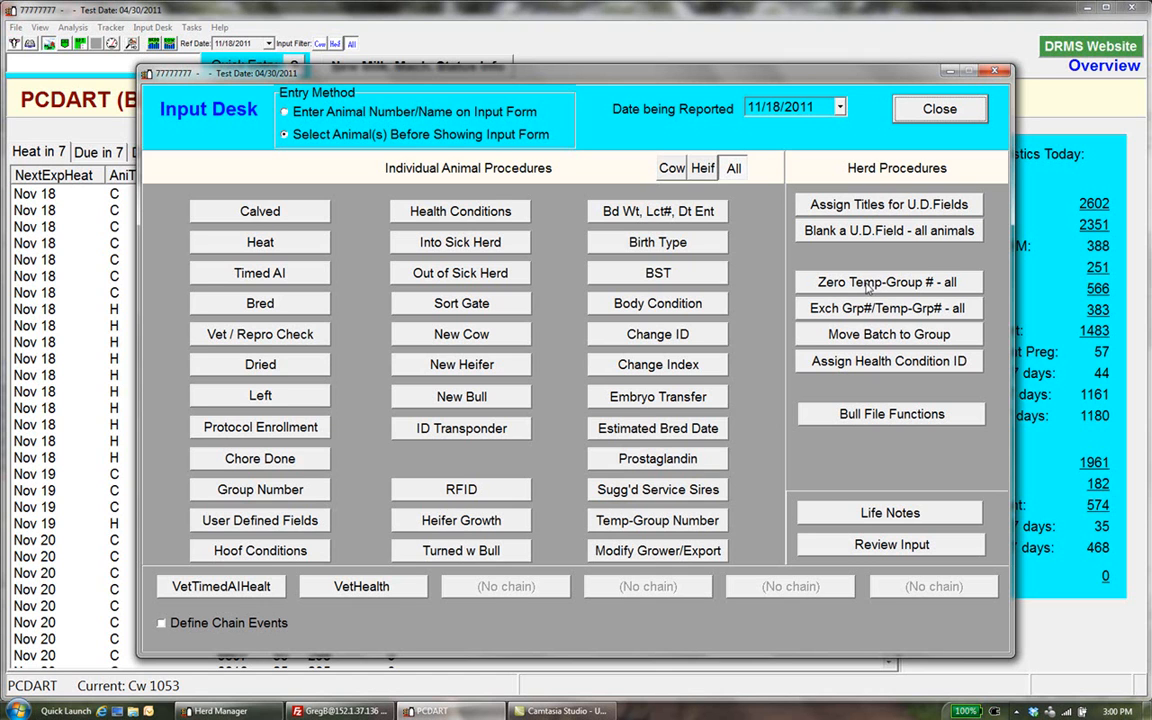
left_click(866, 284)
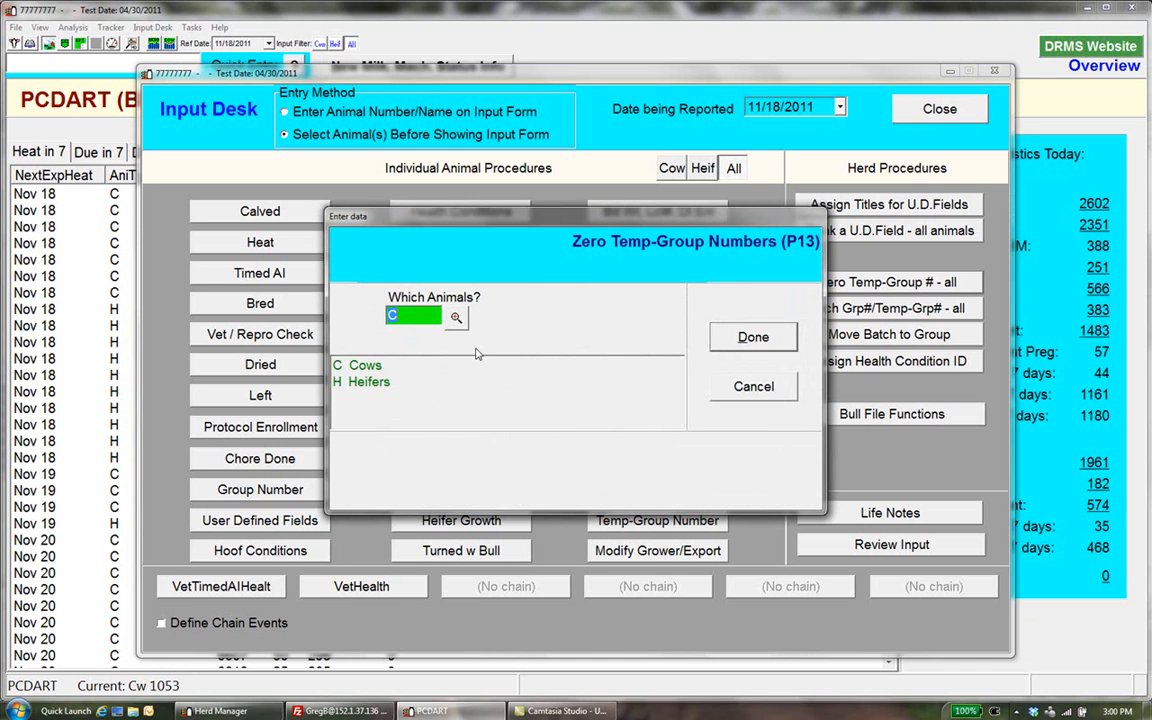
left_click(762, 388)
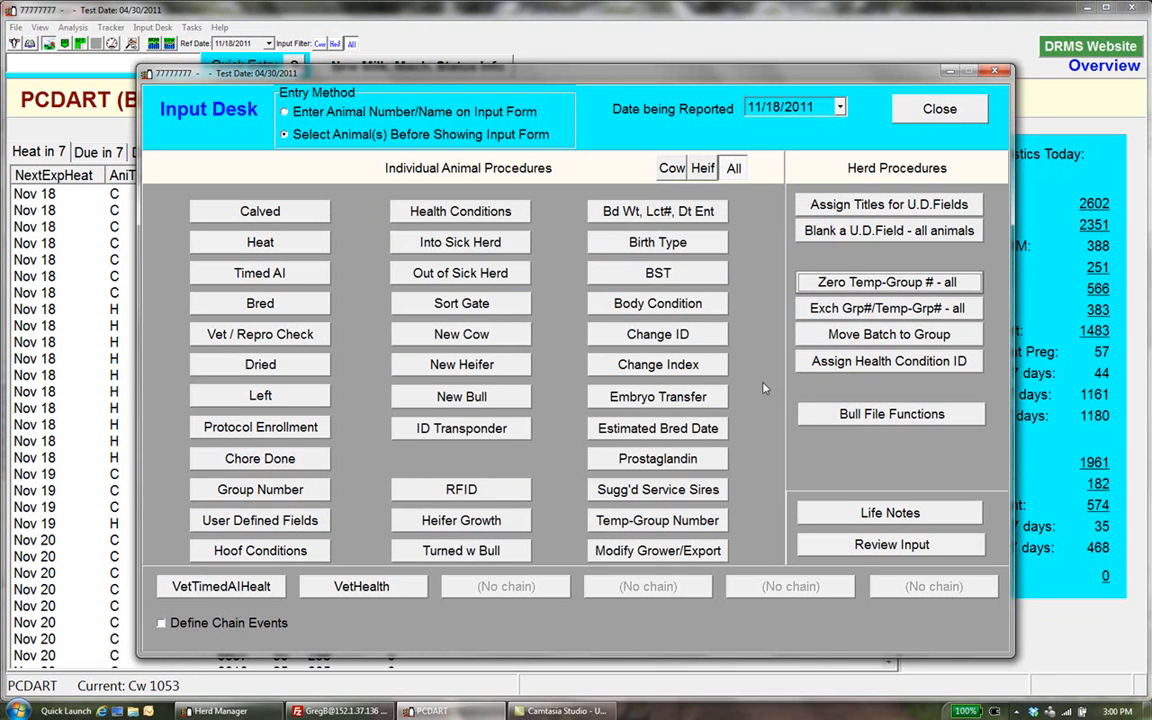
View the individual temp-group number entry form for cow 1062 from the pick list, leaving it unapplied, and close the Input Desk
left_click(660, 521)
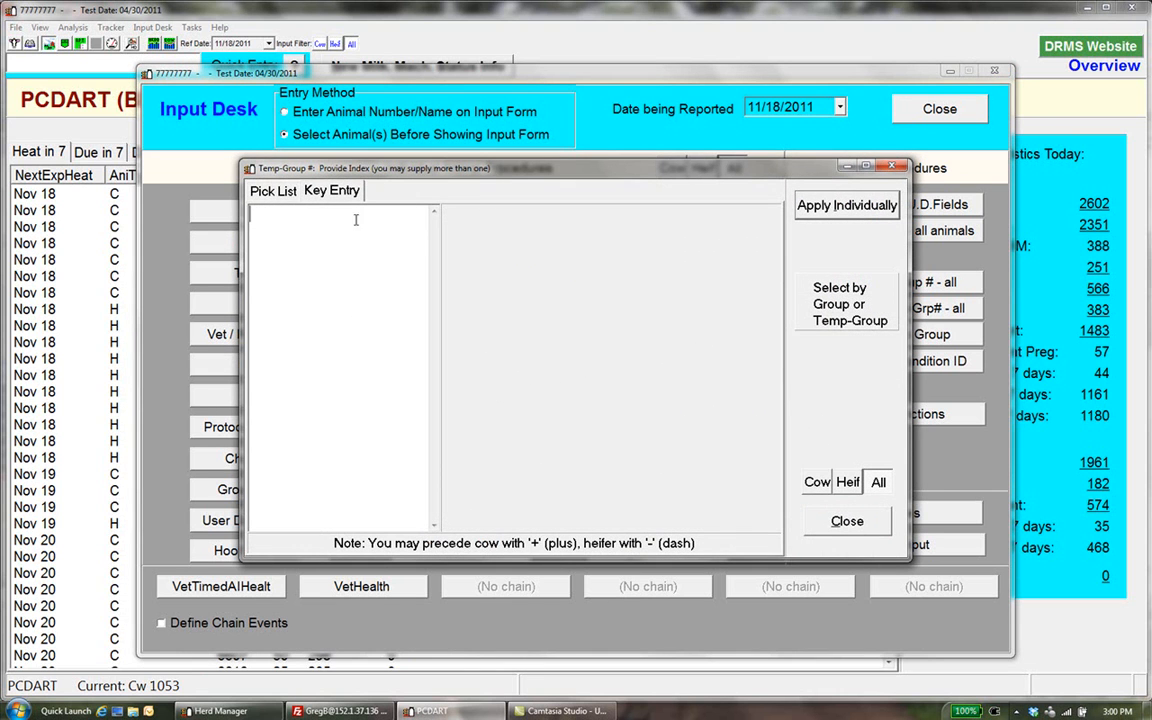
left_click(270, 194)
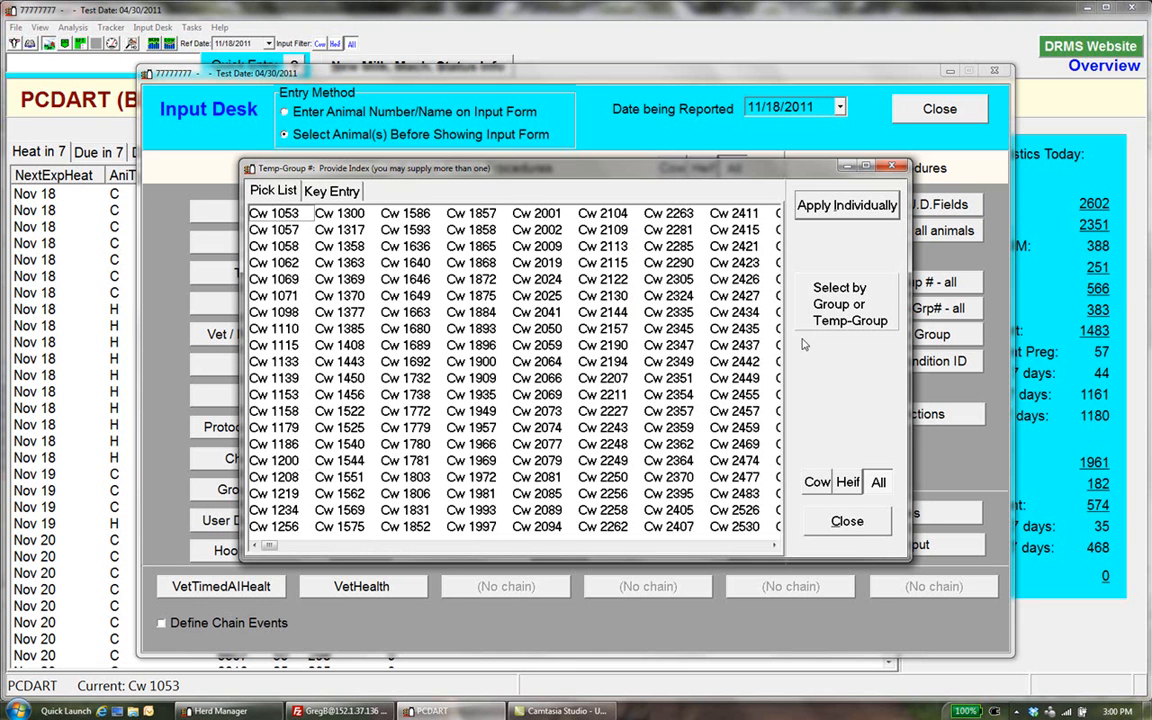
left_click(300, 262)
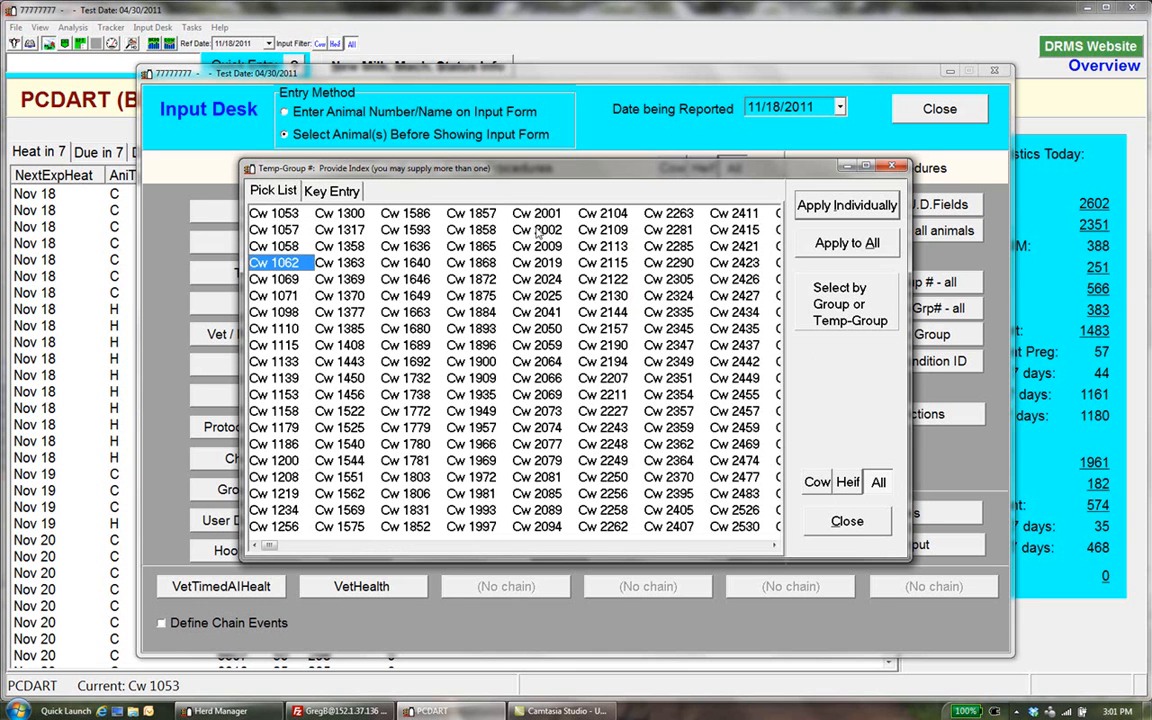
left_click(824, 210)
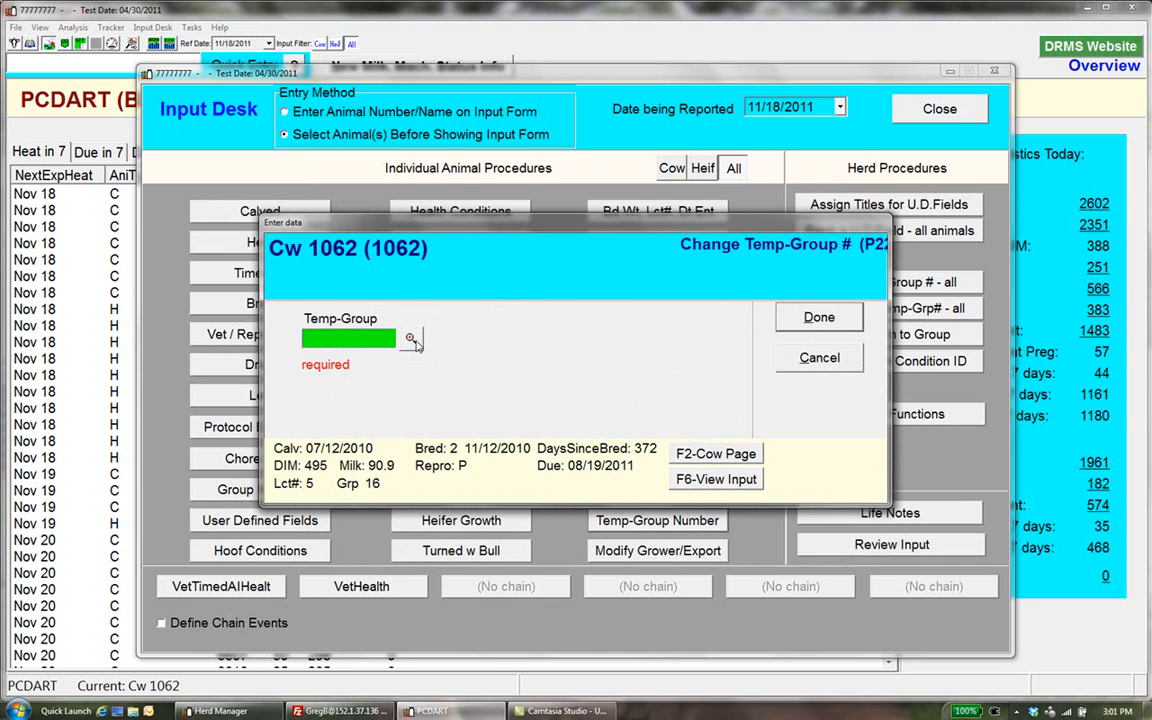
left_click(806, 362)
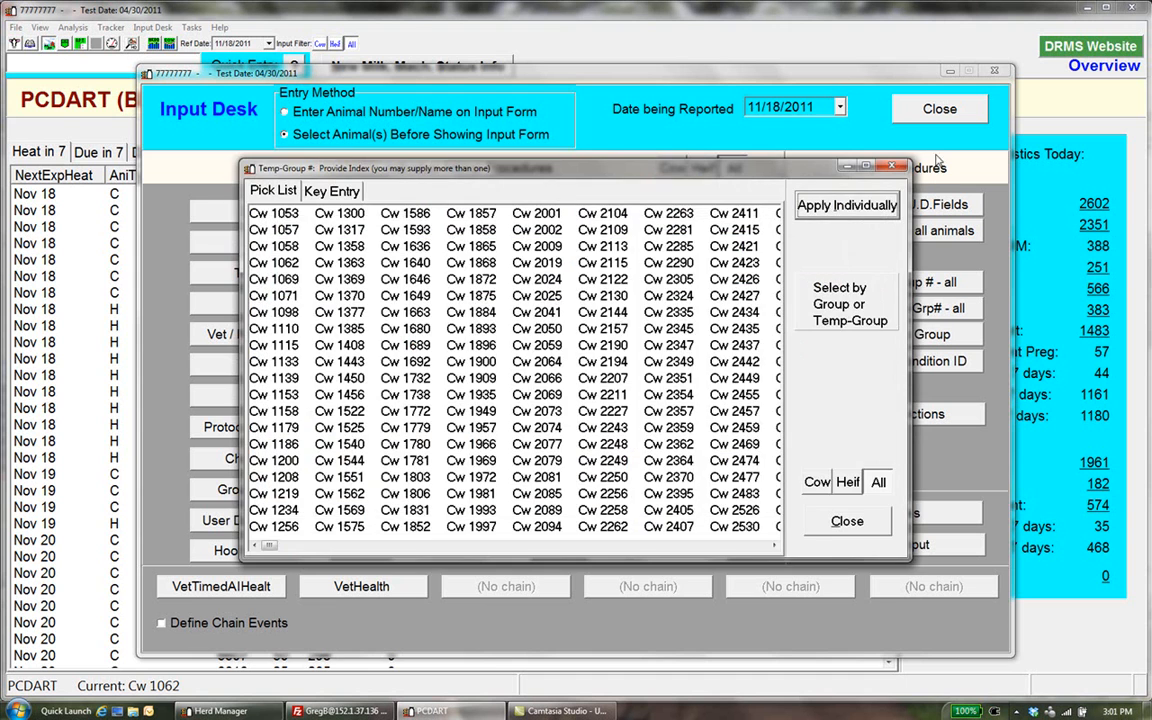
left_click(847, 521)
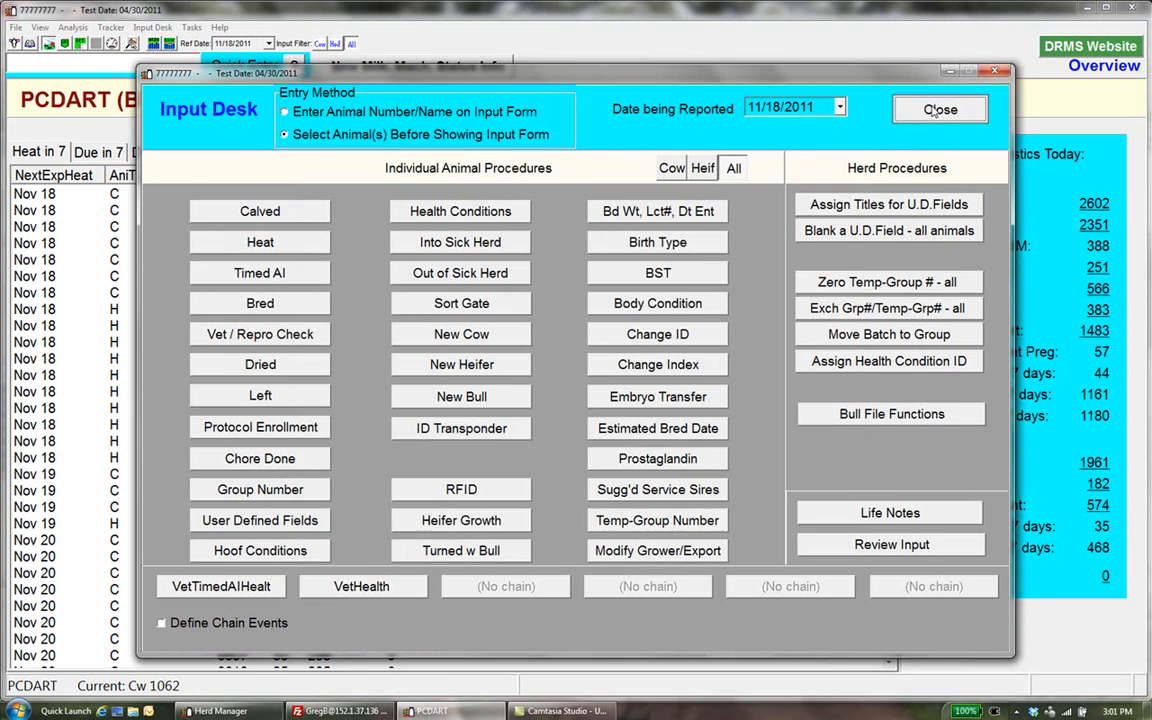
left_click(938, 111)
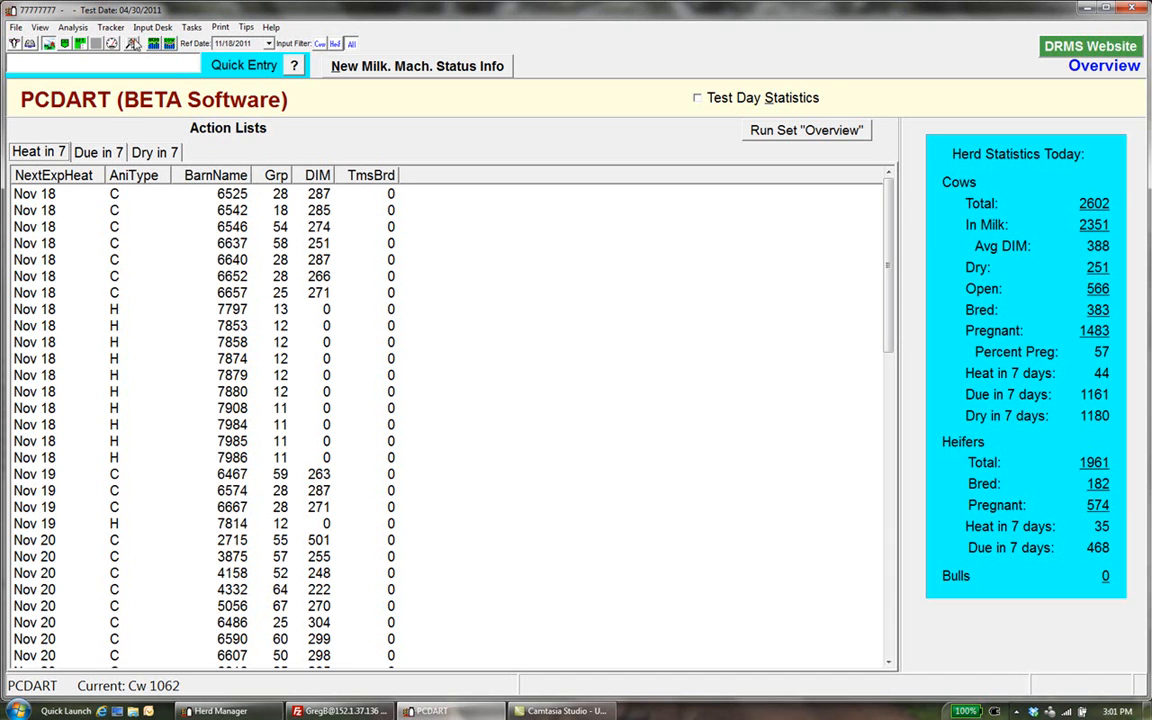
Set up an Activity Tracker report for cows with lactation equal to 1, covering 12 months relative to the last test day
left_click(111, 29)
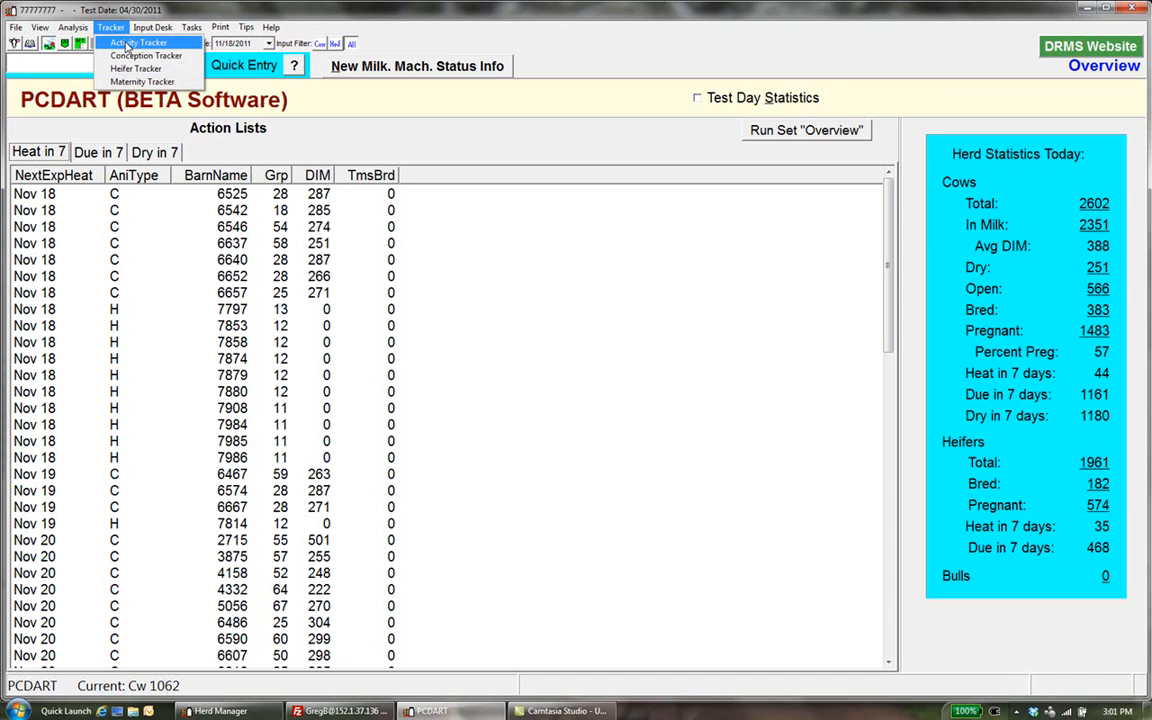
left_click(127, 45)
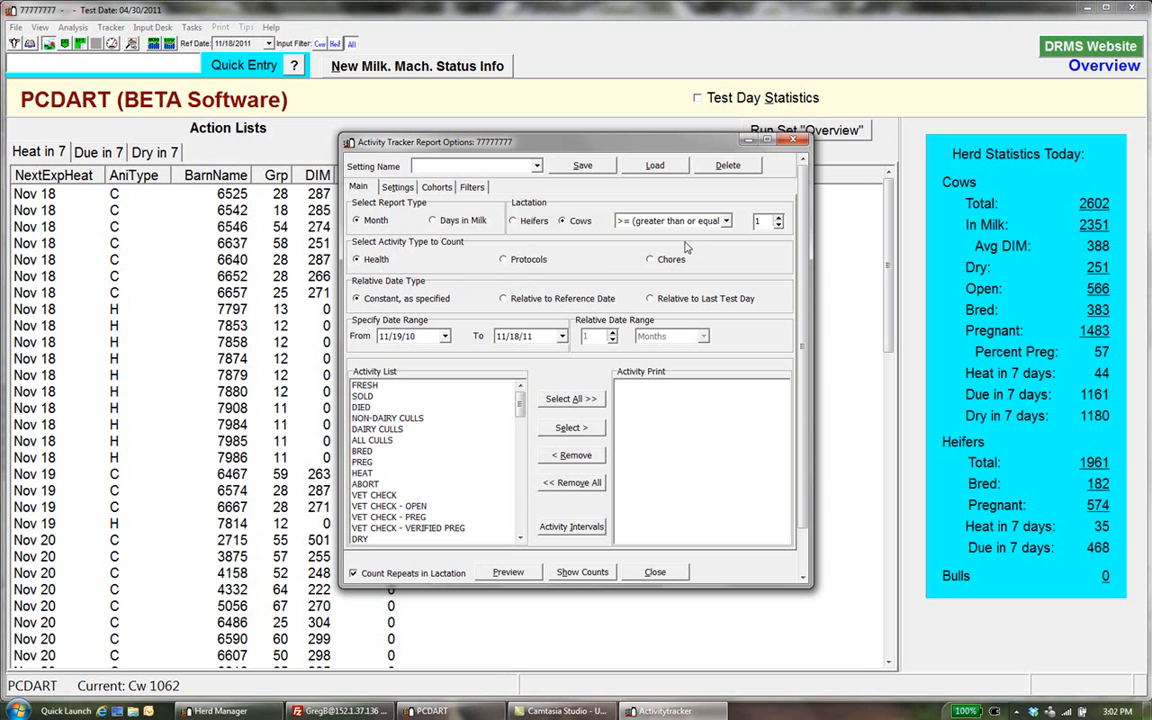
left_click(726, 221)
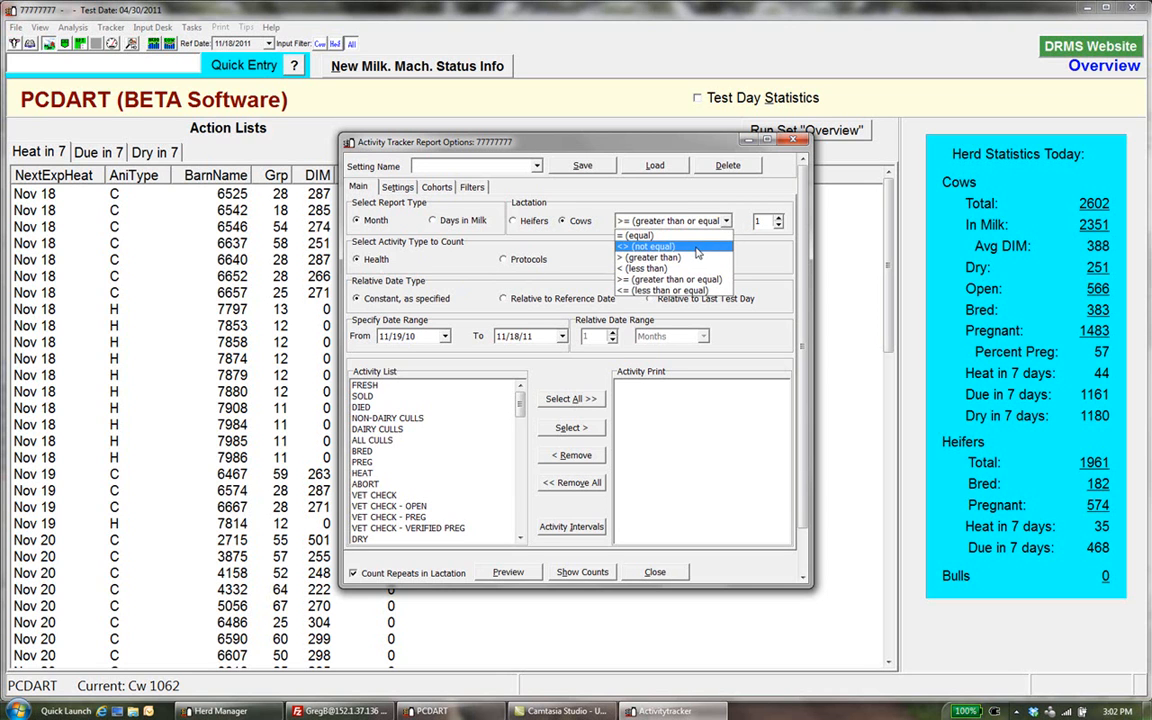
left_click(648, 235)
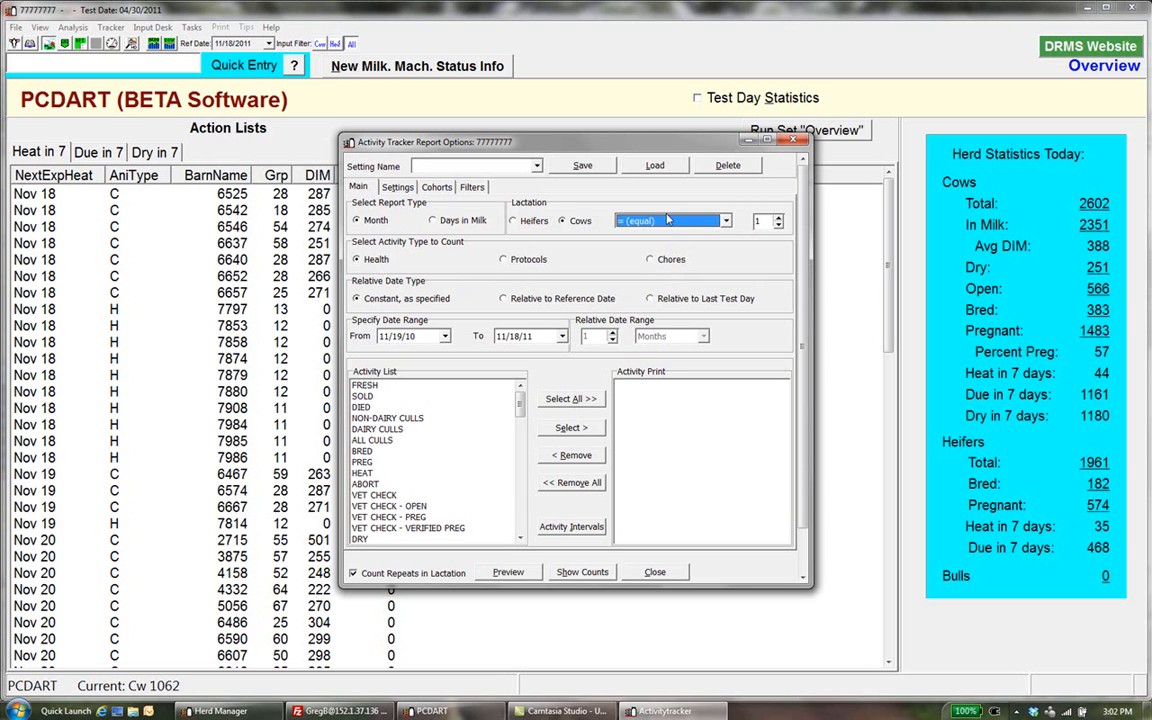
left_click(650, 299)
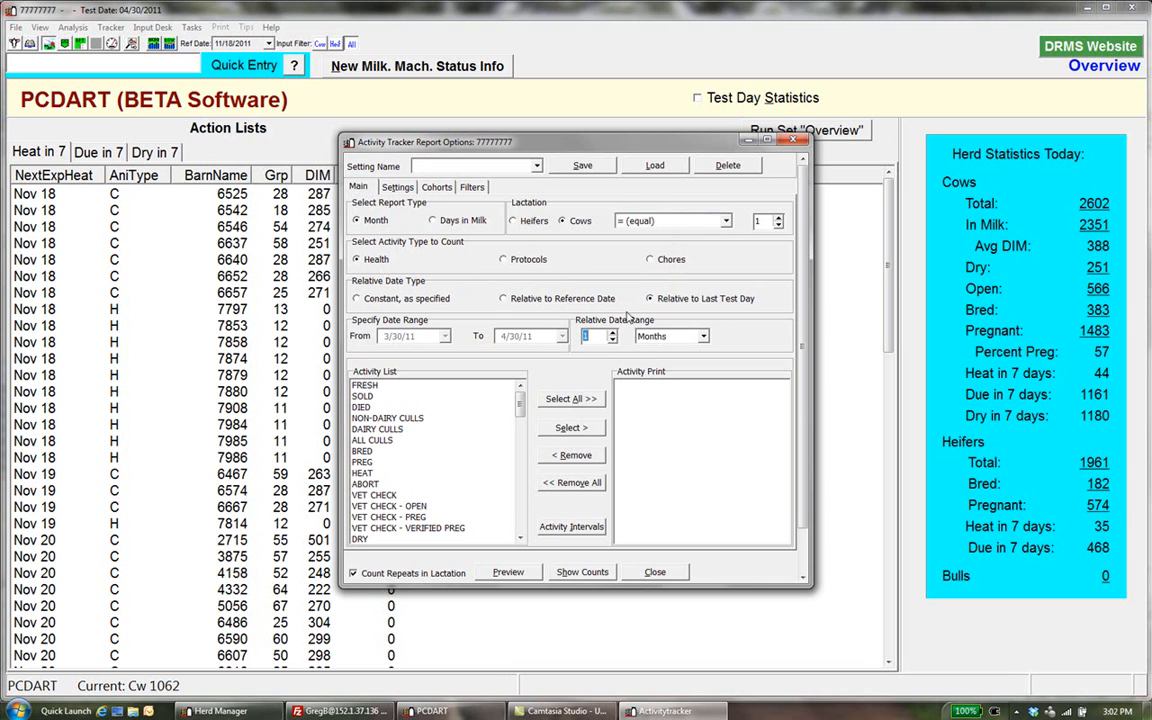
type("12")
Add the 21 METRITIS event to the activities printed in the report
left_click(521, 538)
left_click(521, 538)
left_click(521, 538)
left_click(521, 538)
left_click(521, 538)
left_click(521, 538)
left_click(410, 528)
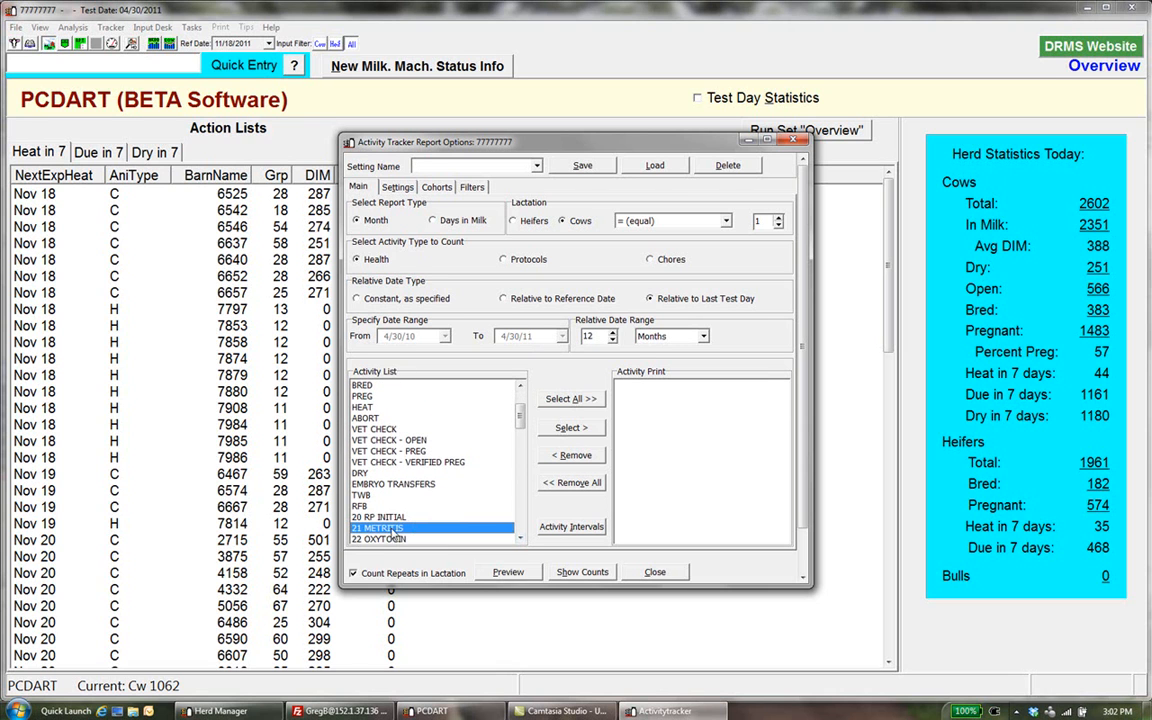
left_click(574, 428)
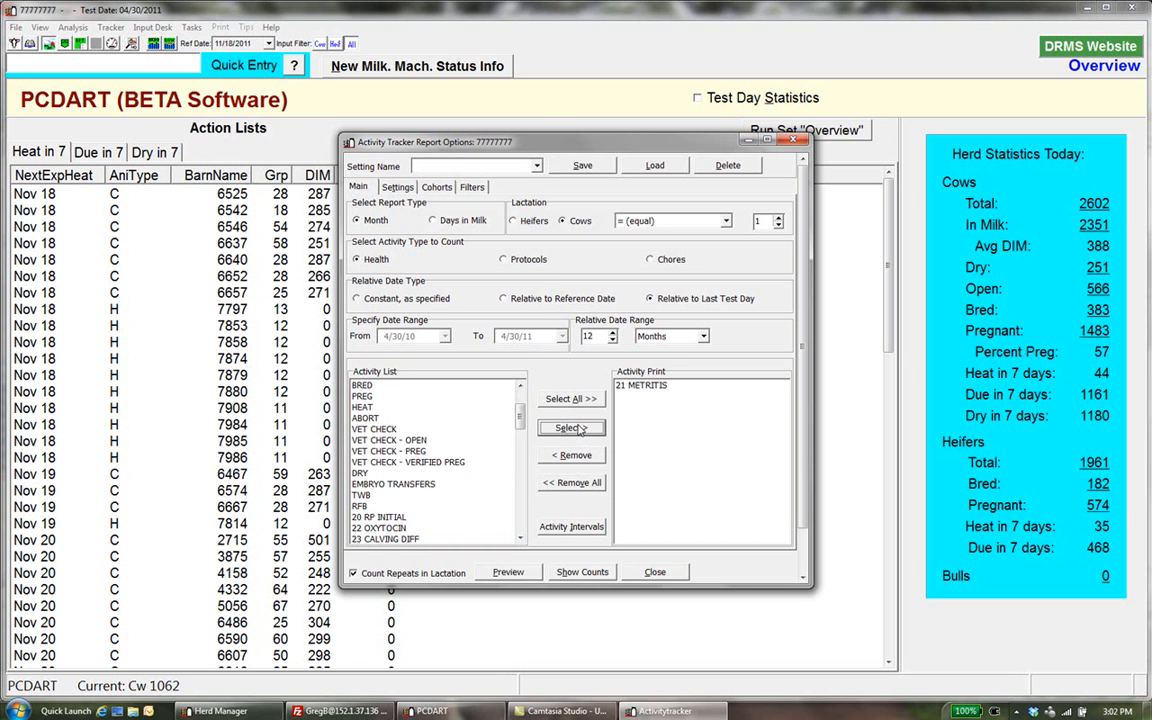
Preview the monthly metritis frequency table and view the animal list behind its total
left_click(508, 573)
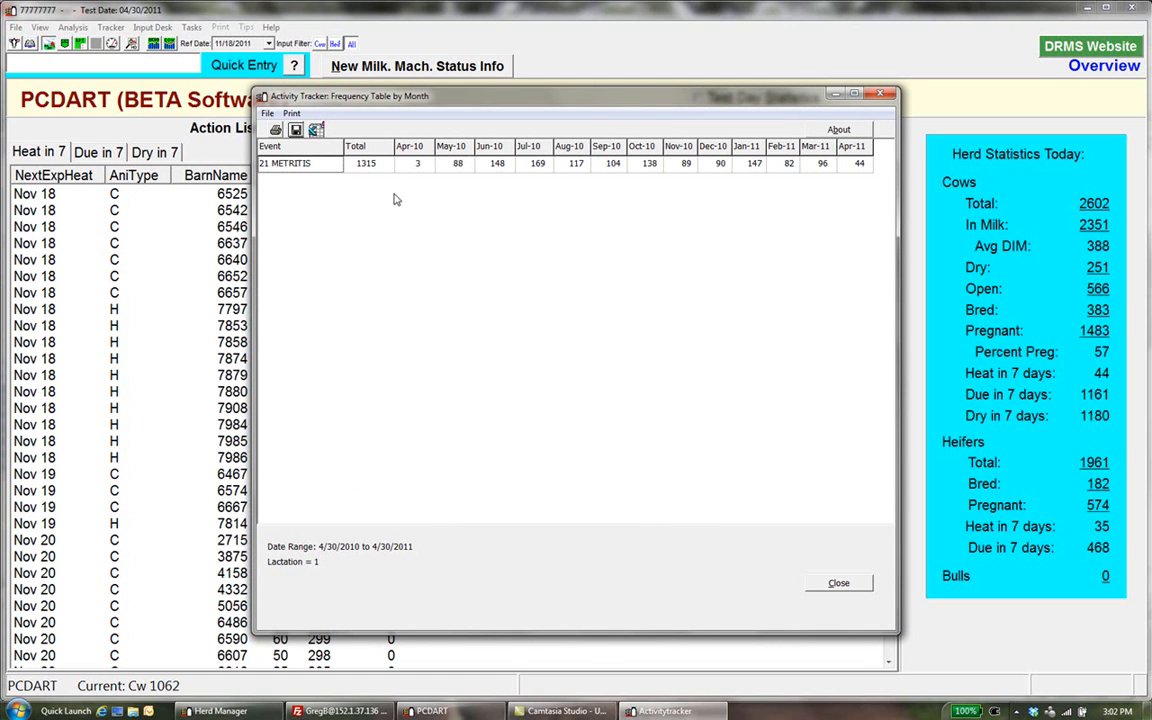
double_click(372, 166)
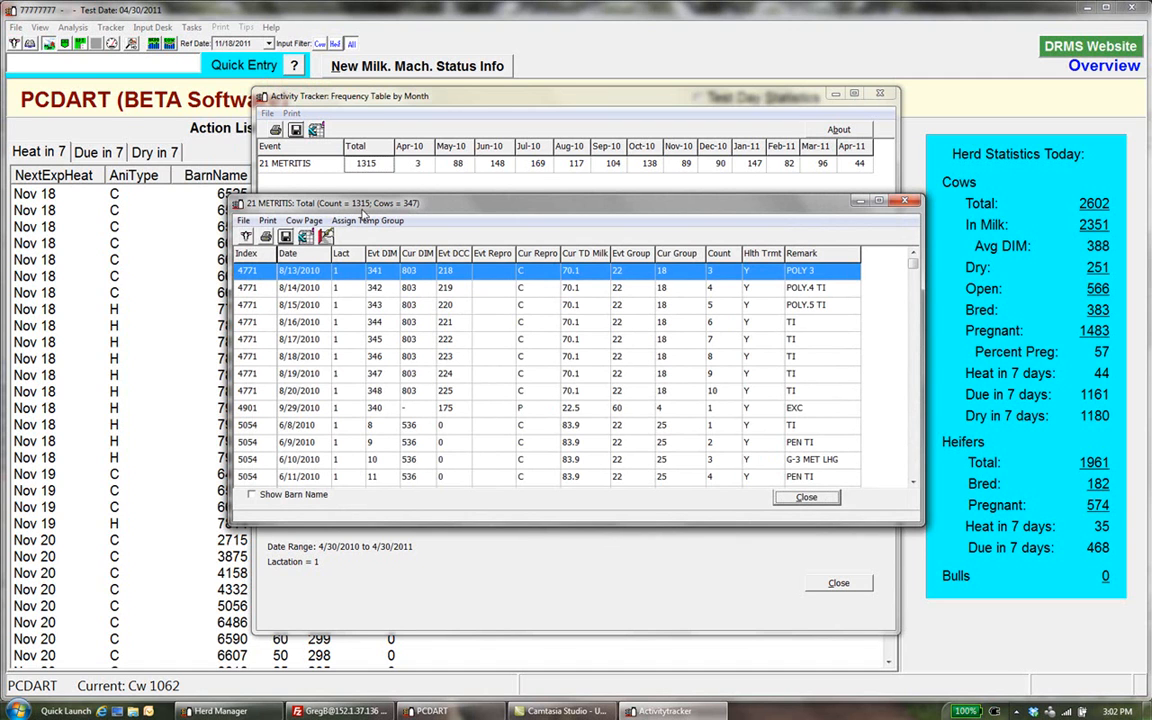
left_click(806, 497)
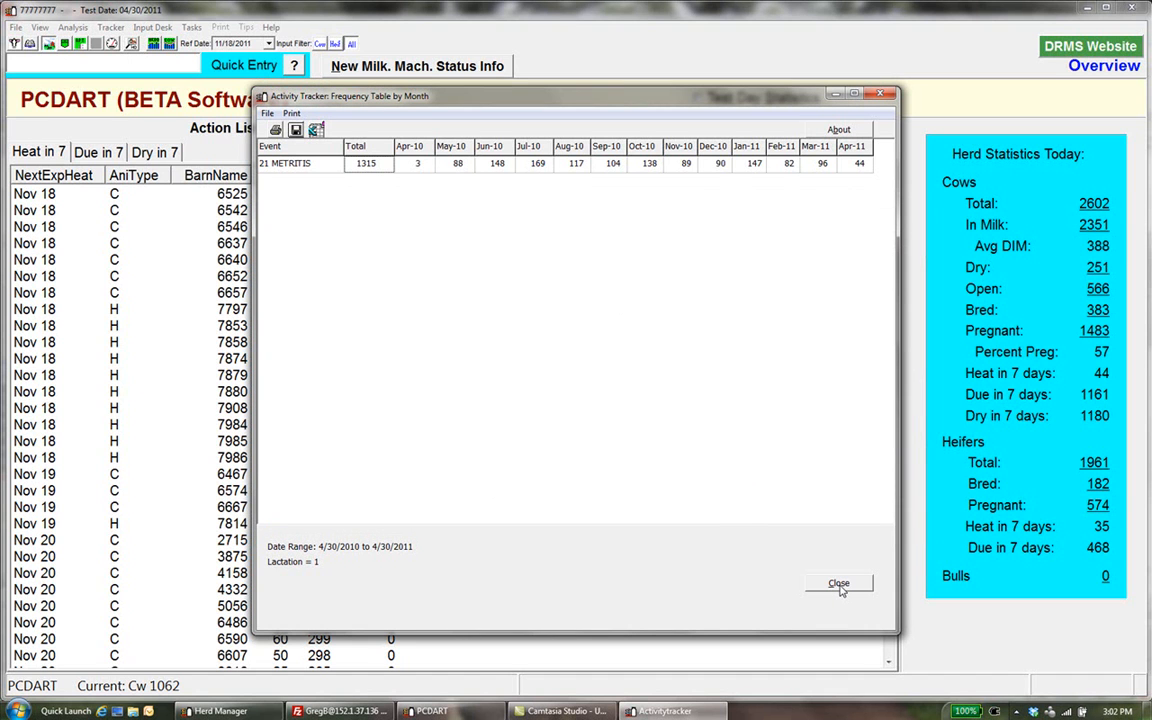
Look at the Assign Temp Group option for the metritis total's animal list without assigning, and return to the report options
double_click(352, 162)
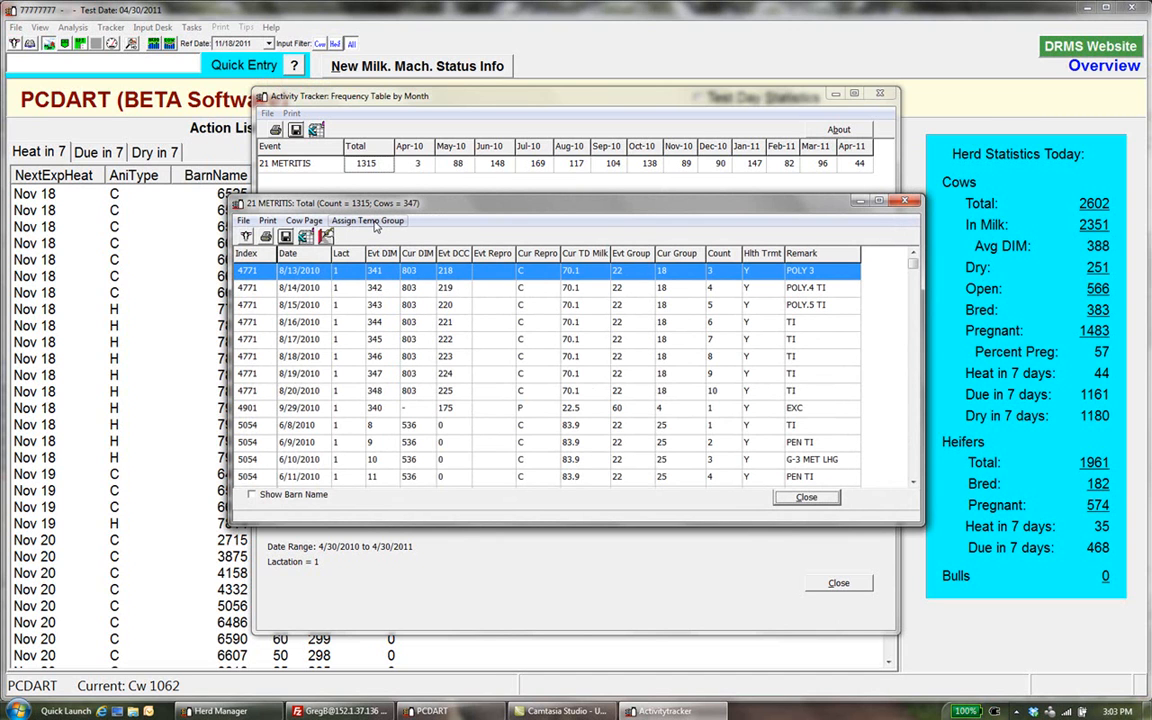
left_click(368, 221)
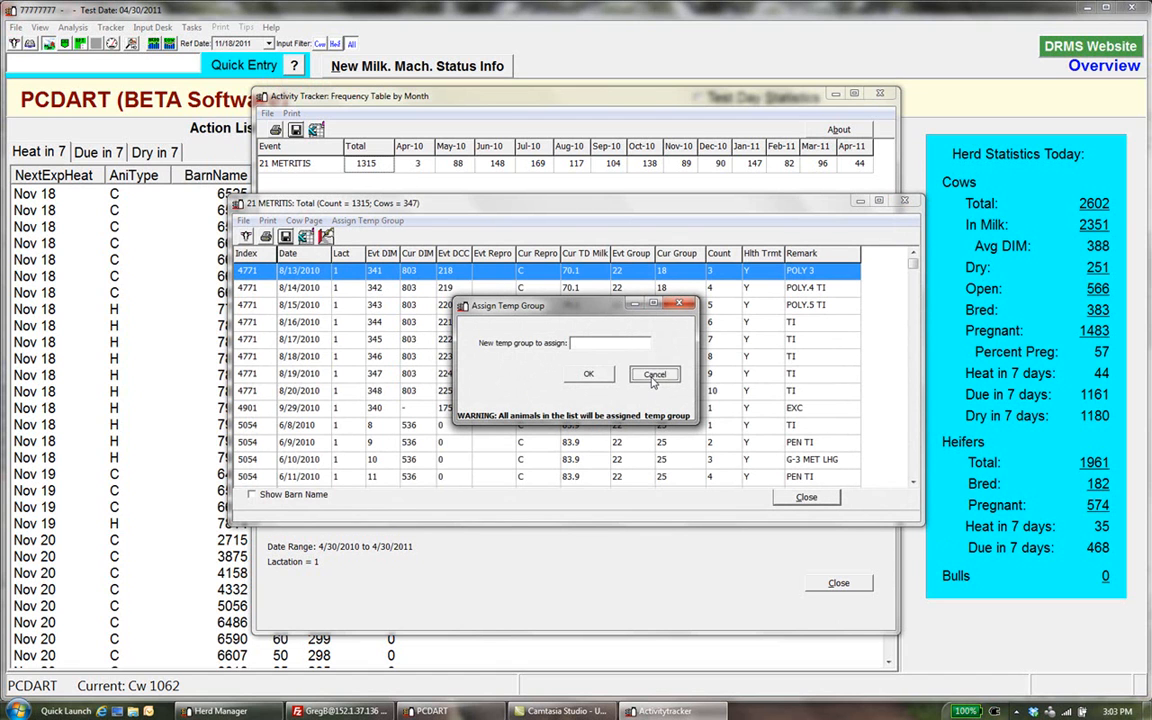
left_click(653, 376)
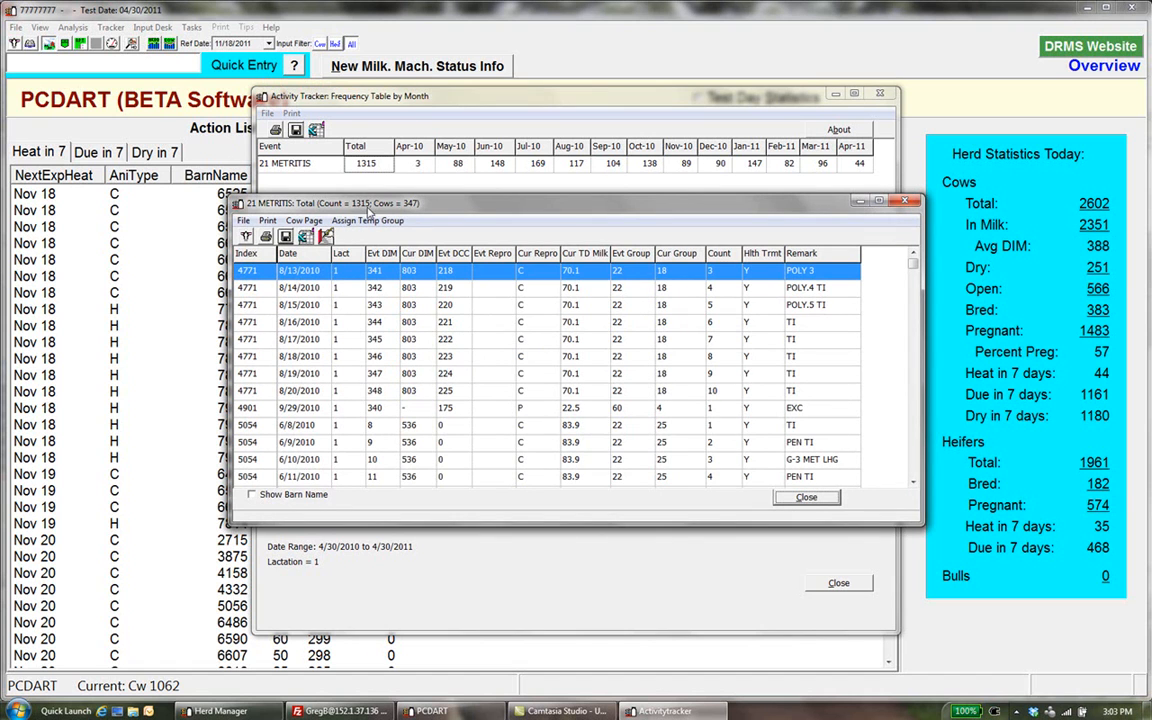
left_click(806, 497)
left_click(838, 581)
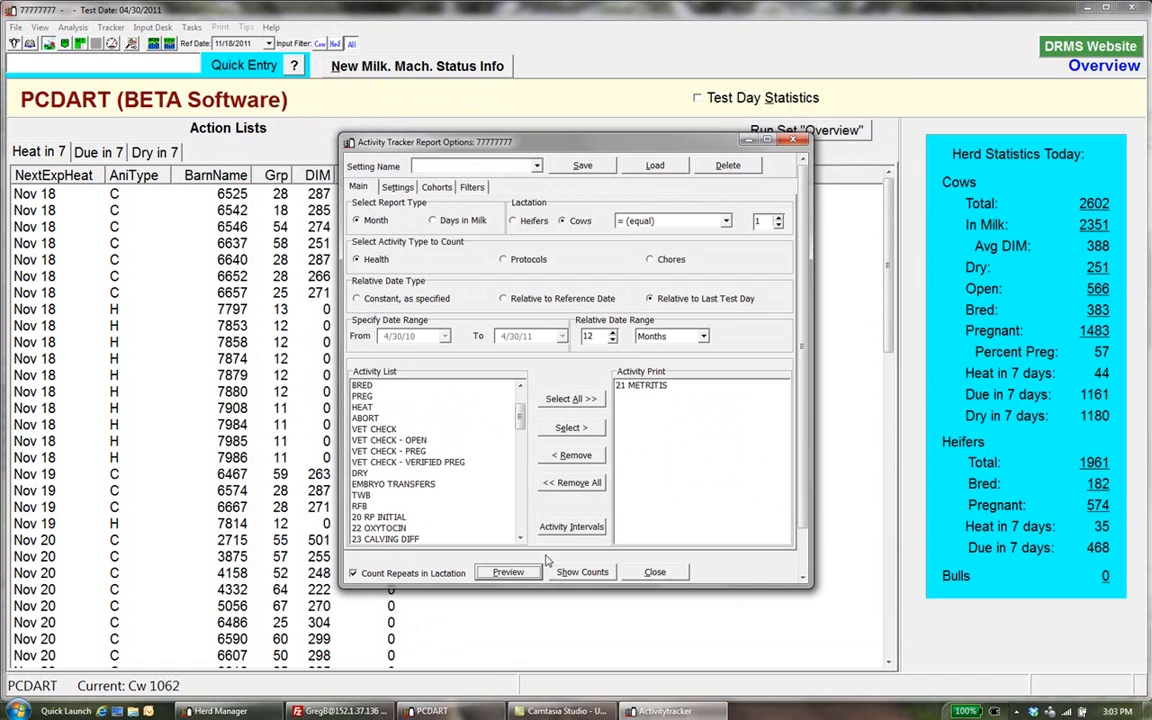
Preview the metritis report without counting repeats in lactation and open the animal list behind its total
left_click(354, 574)
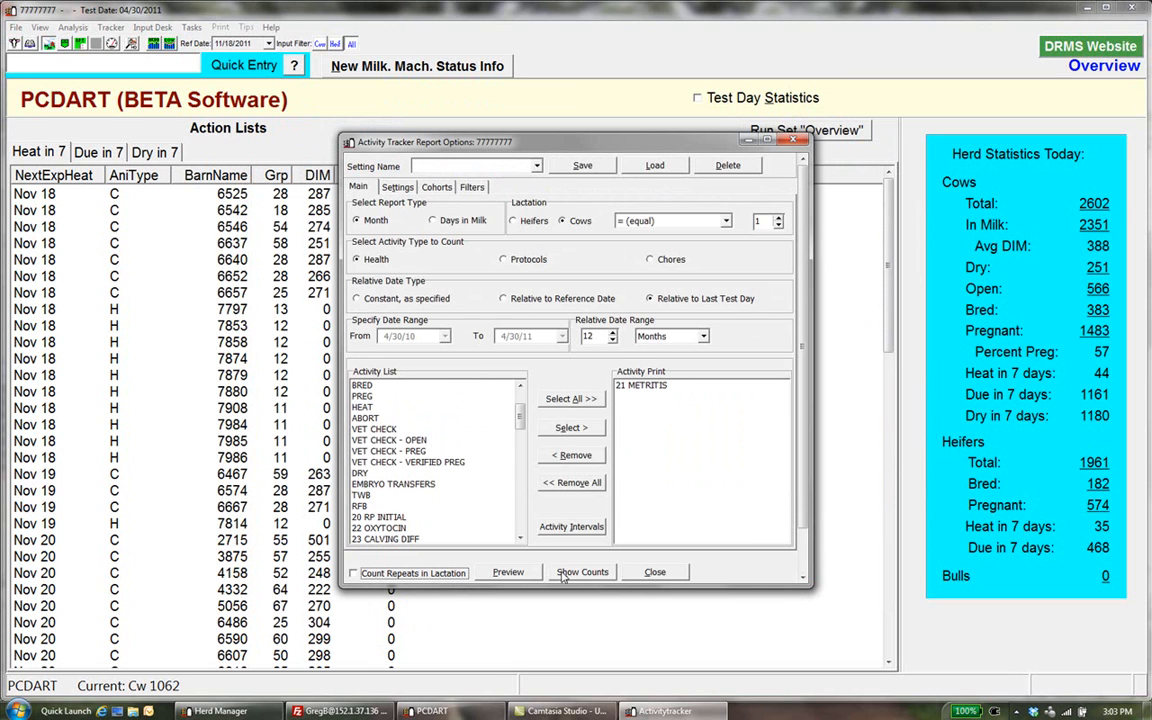
left_click(510, 573)
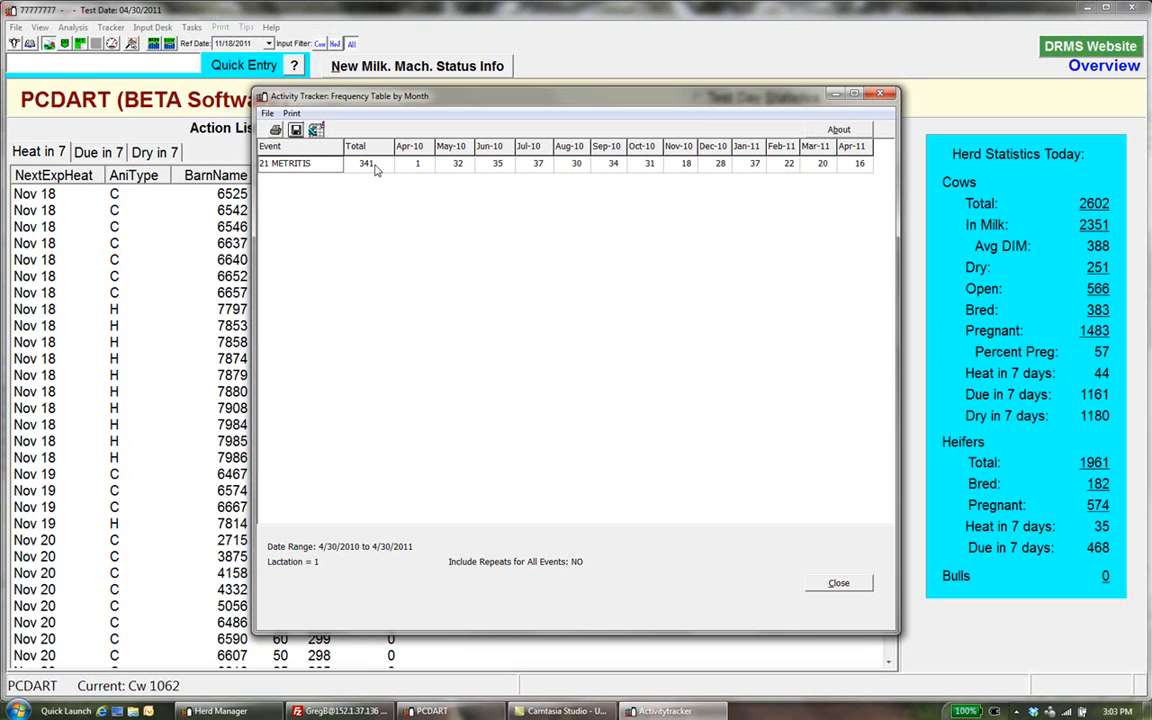
double_click(370, 164)
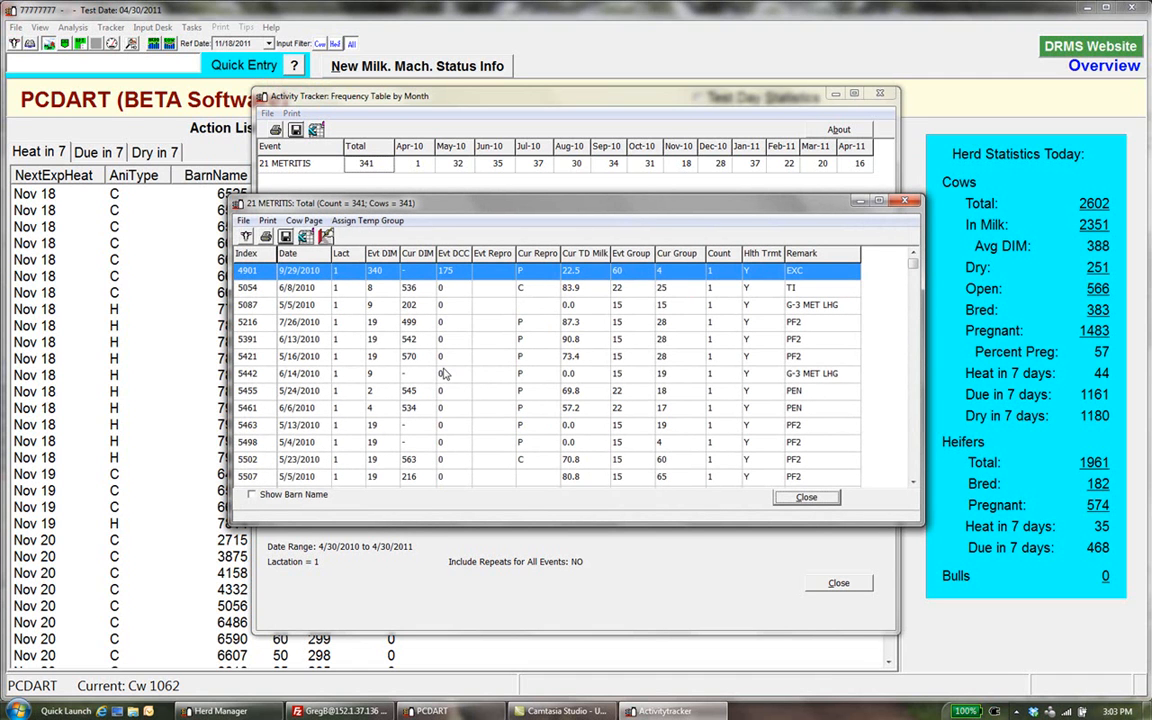
Assign temp group 1 to all animals in the metritis list and return to the report options
left_click(326, 237)
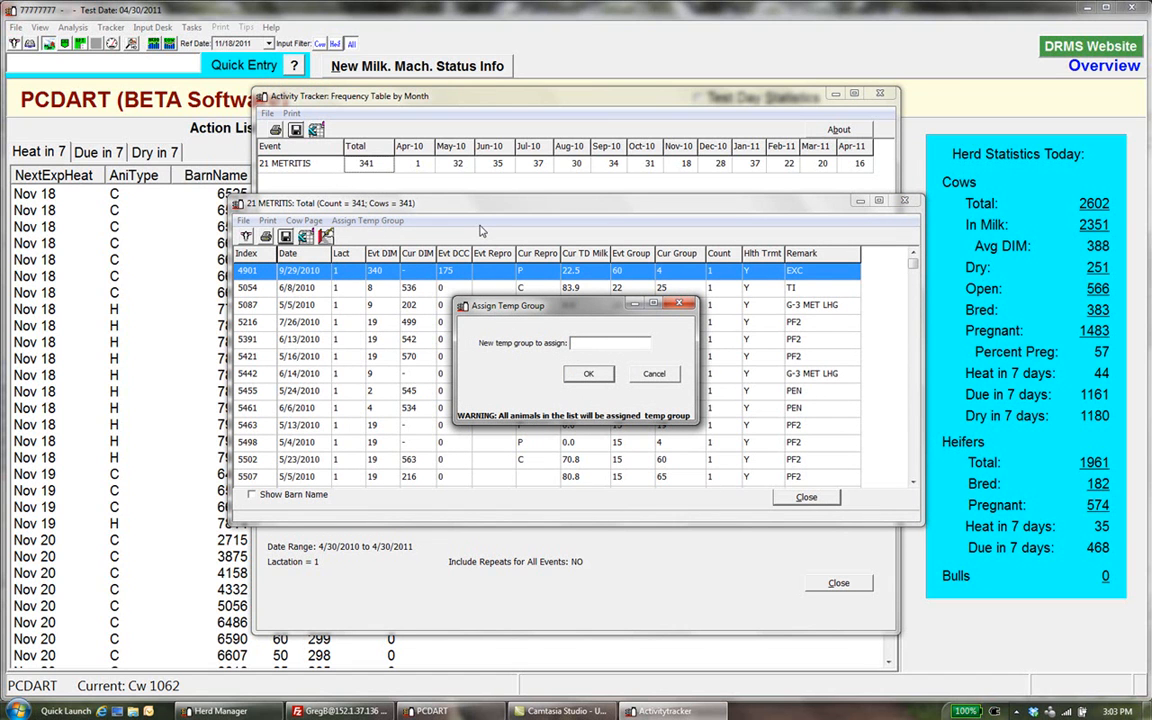
type("10")
left_click(592, 375)
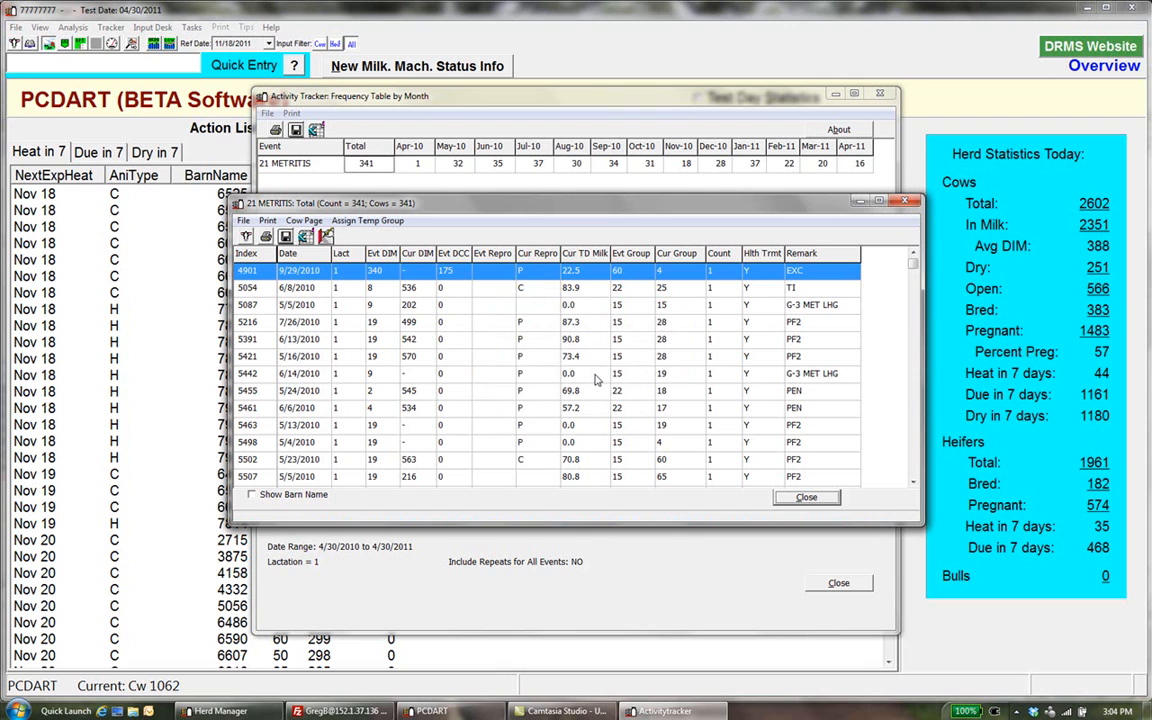
left_click(807, 498)
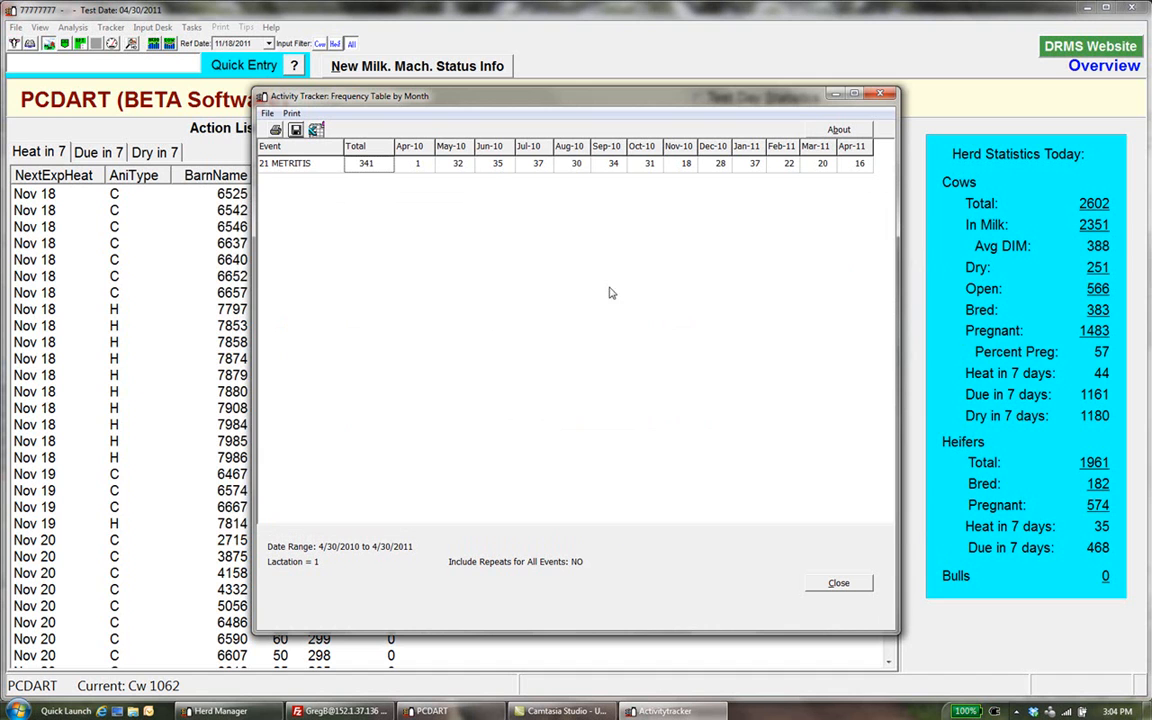
left_click(838, 584)
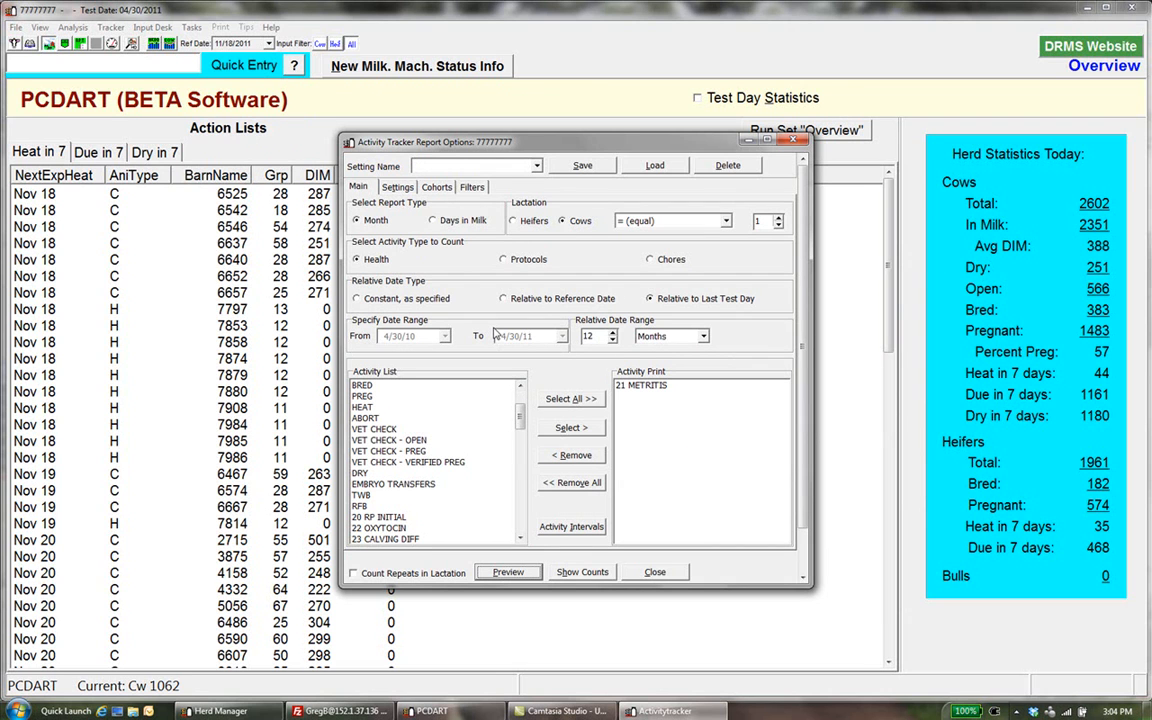
Change the report type to Days in Milk and add FRESH and ALL CULLS to the printed activities
left_click(434, 221)
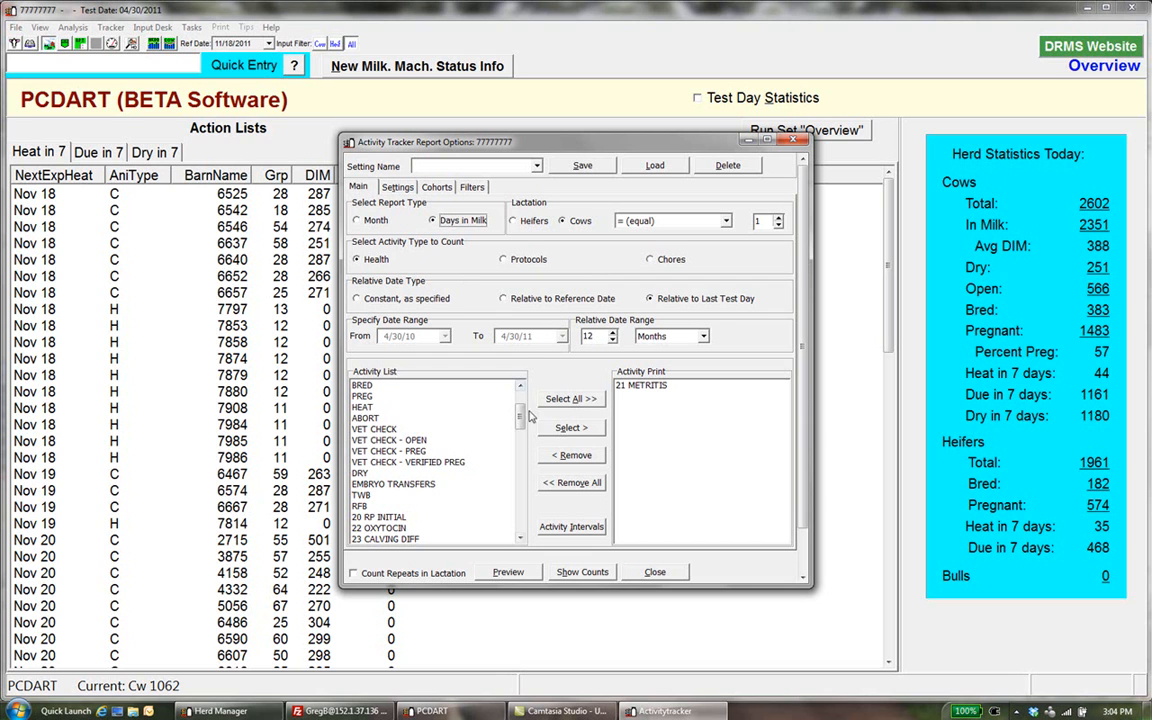
scroll(400, 400, "up", 2)
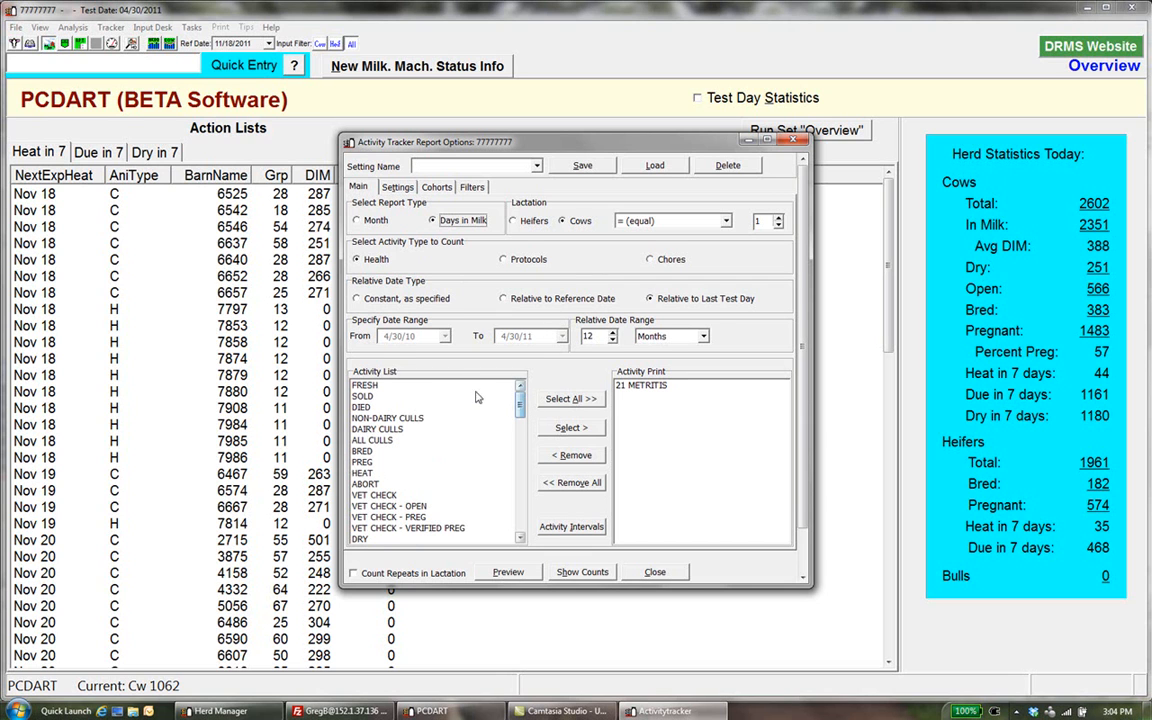
double_click(380, 385)
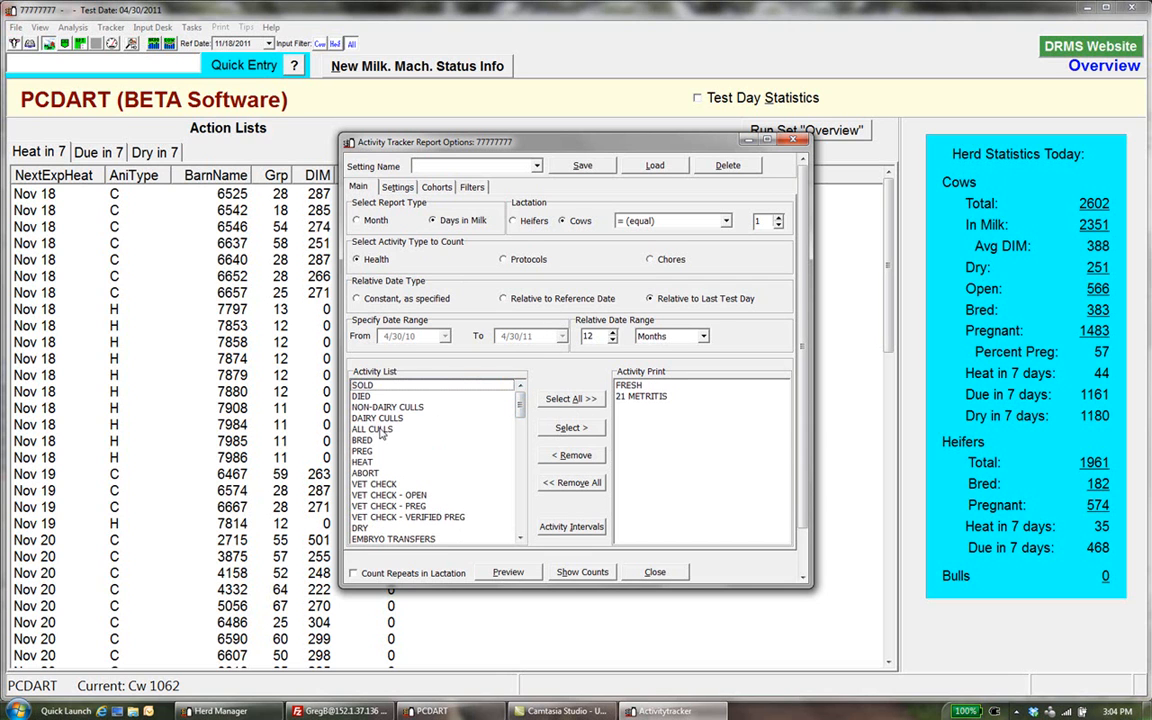
double_click(380, 430)
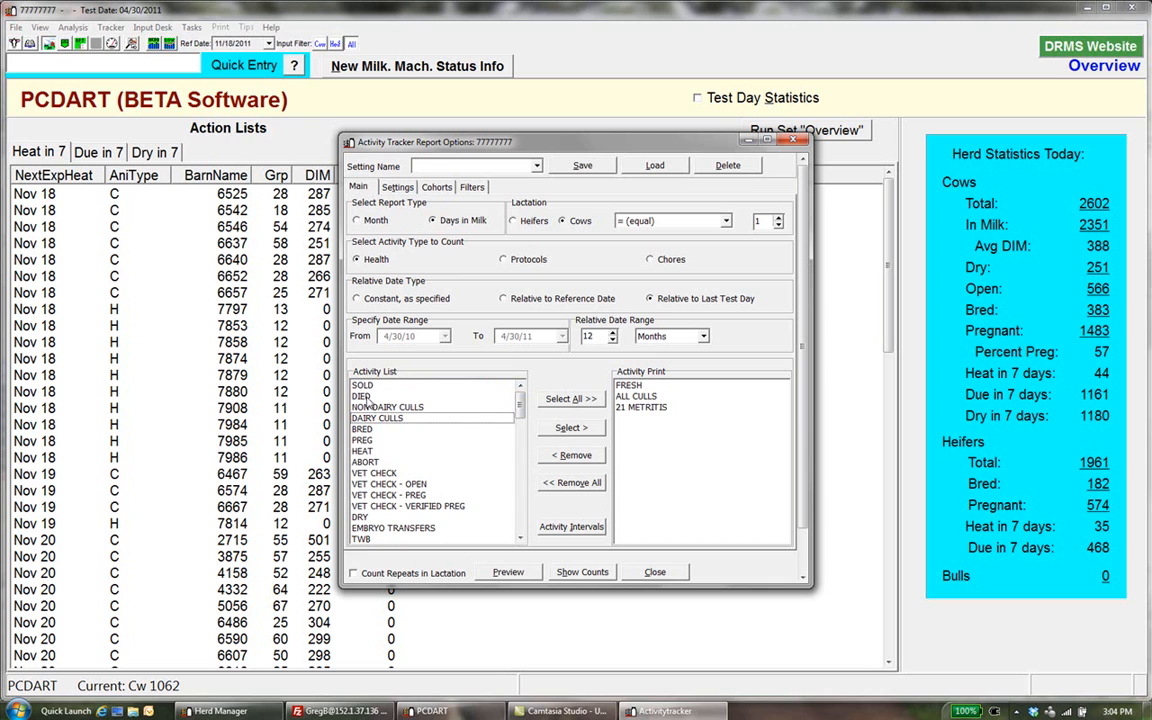
Add DIED to the printed activities and open the report's group and breeding settings
double_click(368, 396)
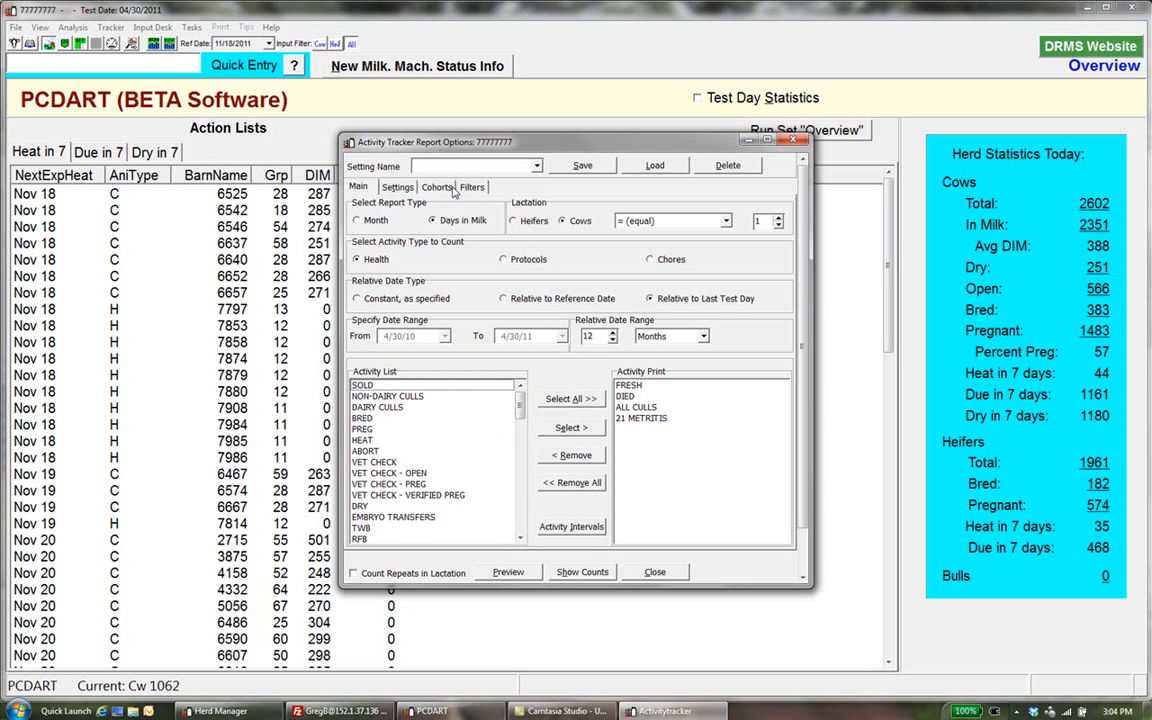
left_click(408, 189)
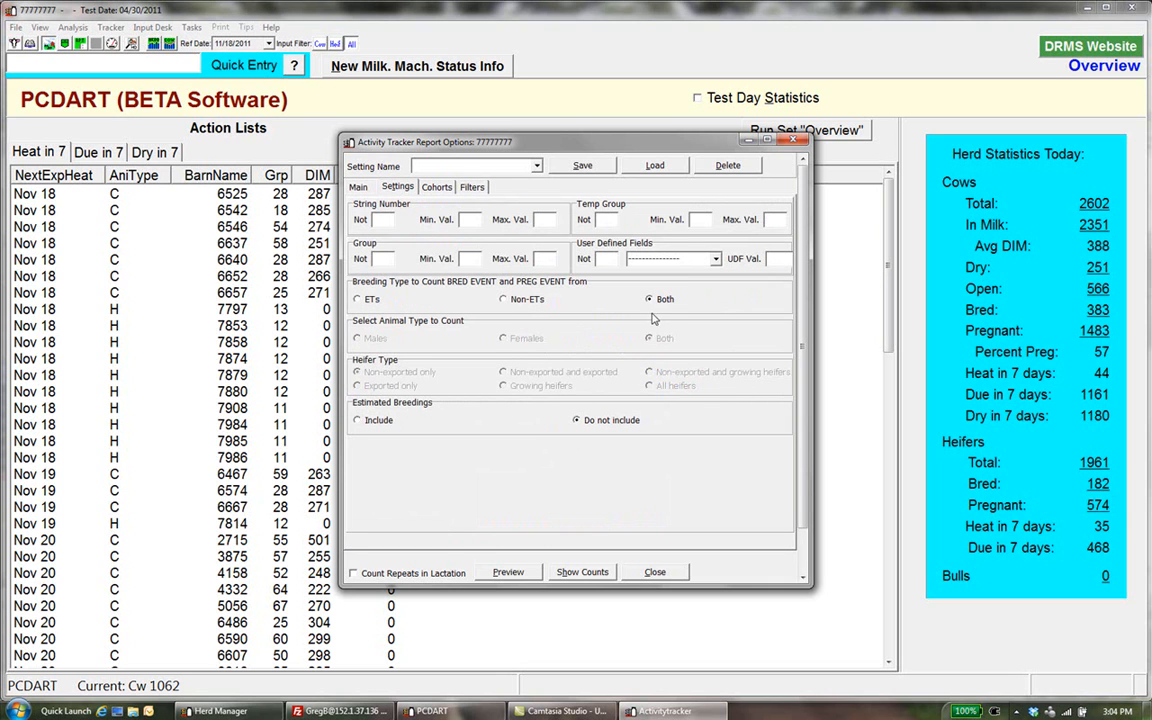
left_click(606, 219)
left_click(617, 218)
type("10")
left_click_drag(614, 218, 585, 217)
key("BackSpace")
Set the temp group minimum value to 10 and return to the main report options
left_click(700, 219)
type("10")
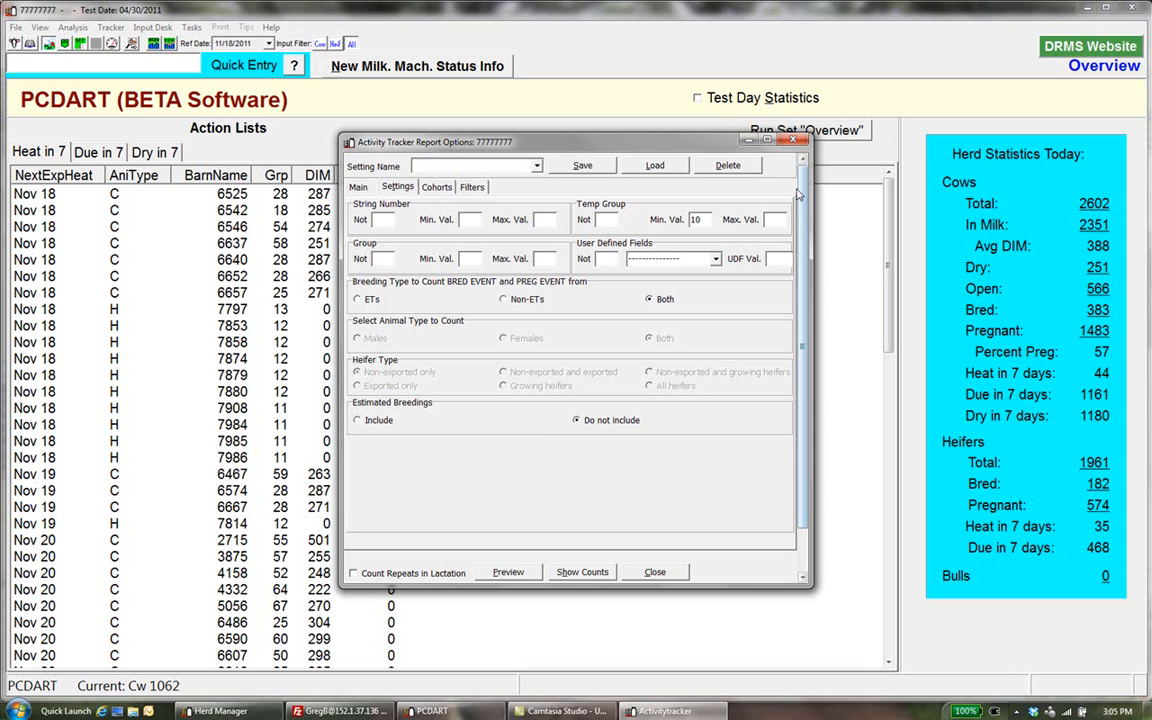
key("Tab")
type("12")
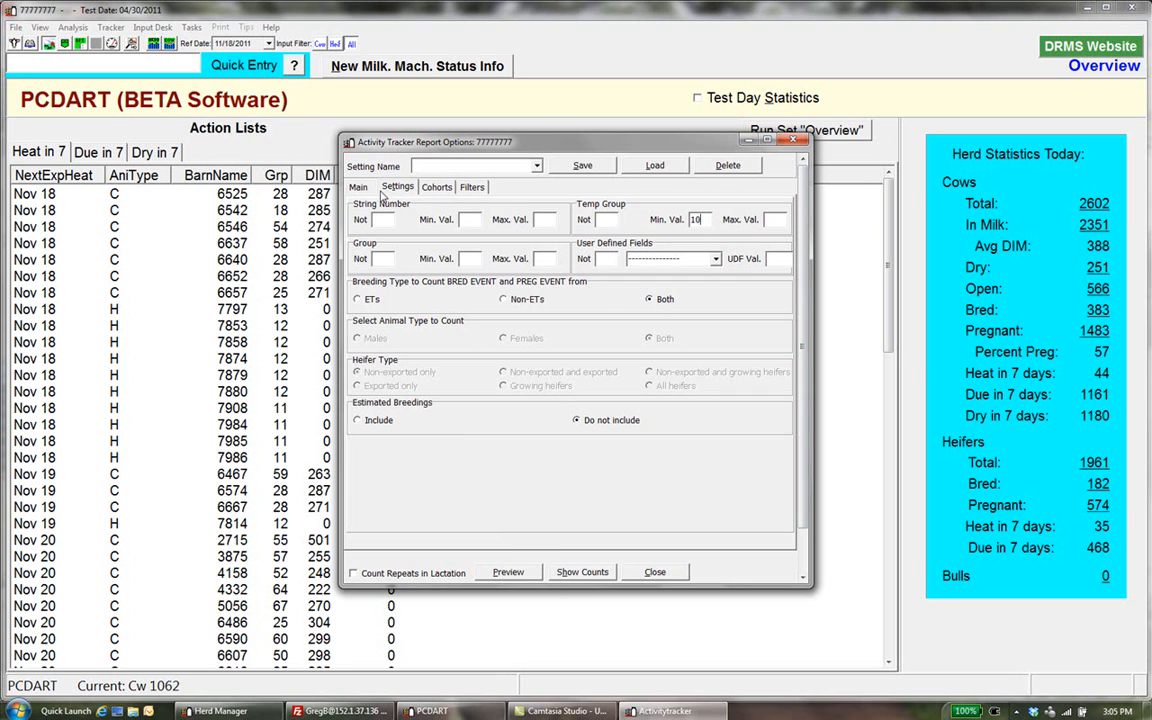
left_click(354, 185)
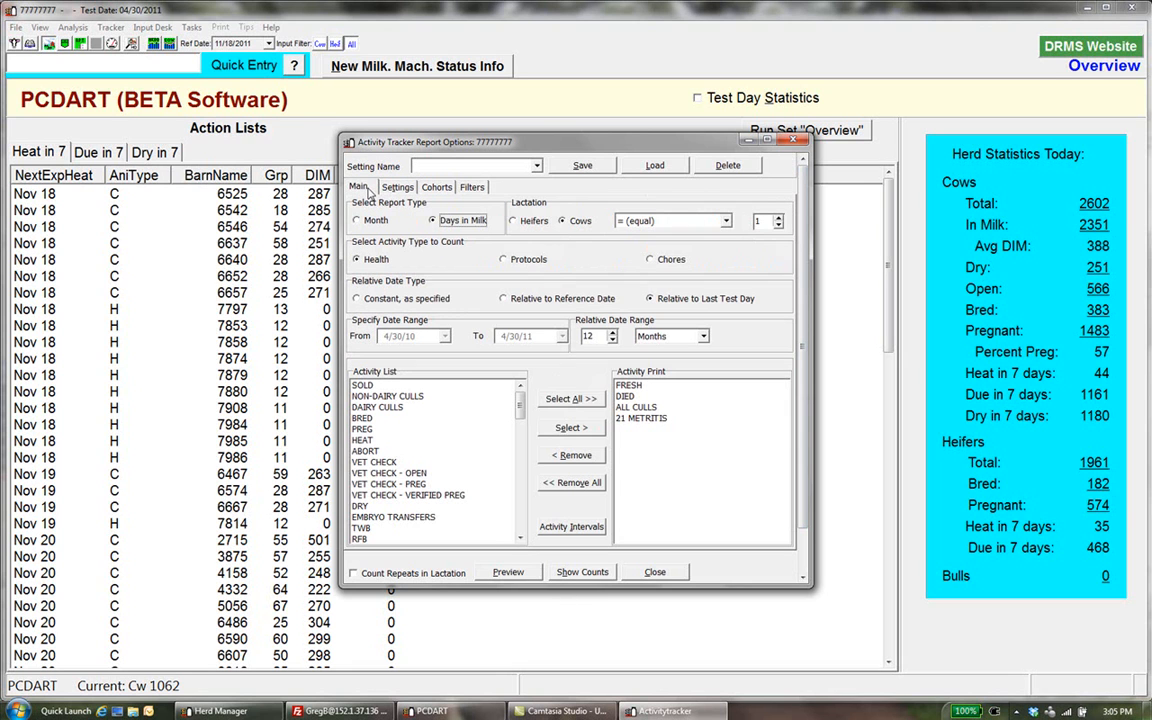
Preview the days-in-milk report for temp group 10, check its percentages to number of calvings, restore the counts and close it
left_click(508, 572)
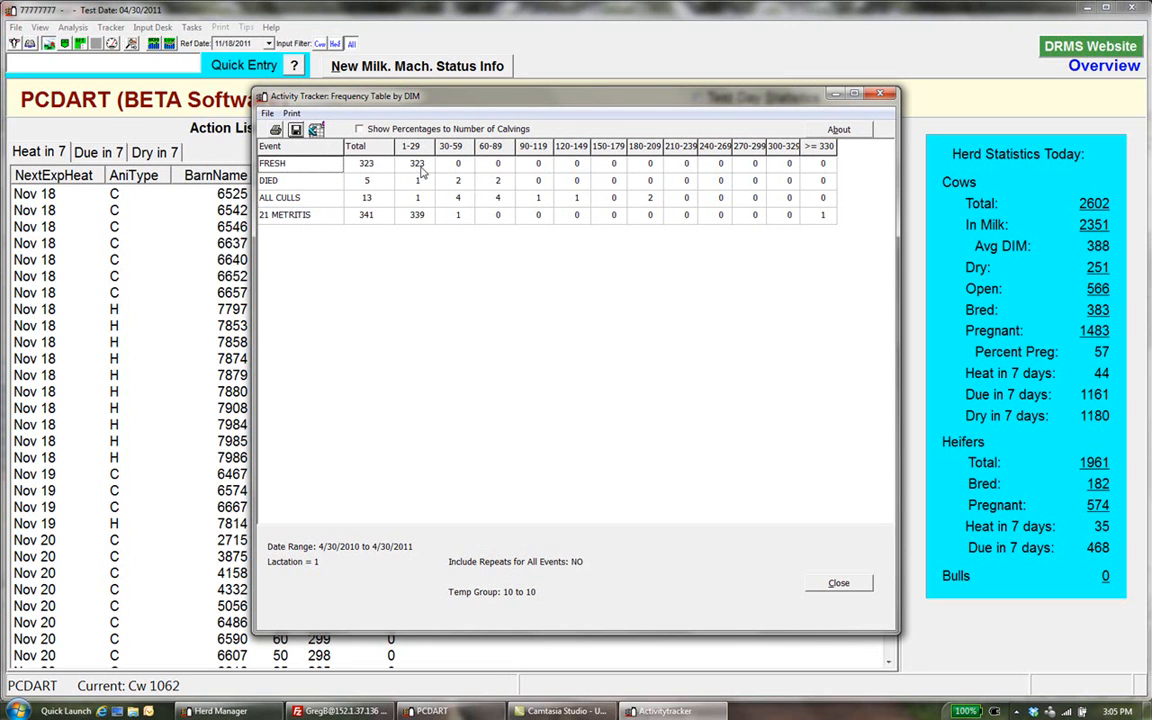
left_click_drag(465, 97, 462, 122)
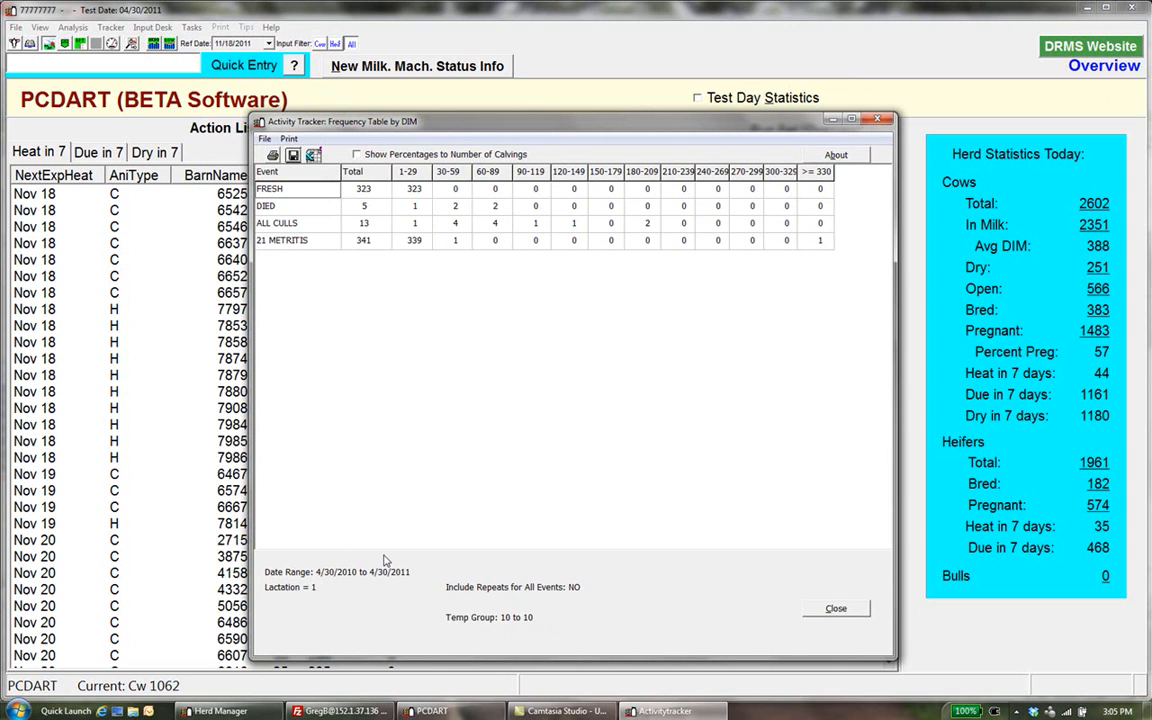
left_click(356, 154)
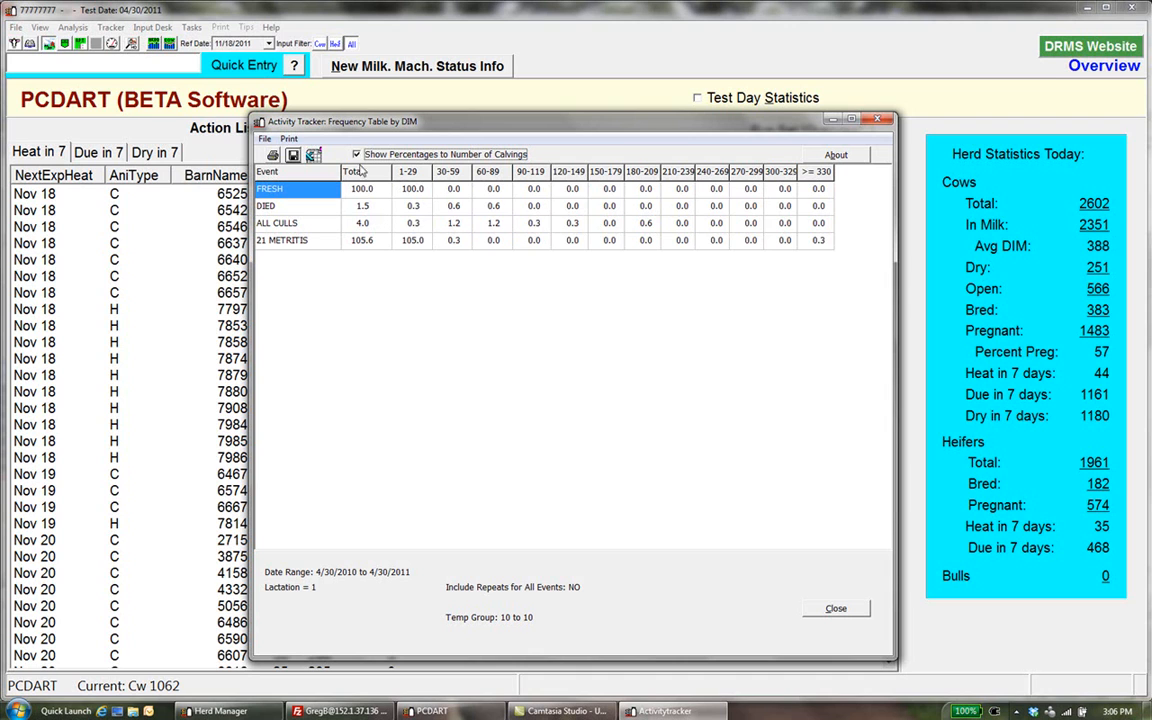
left_click(356, 155)
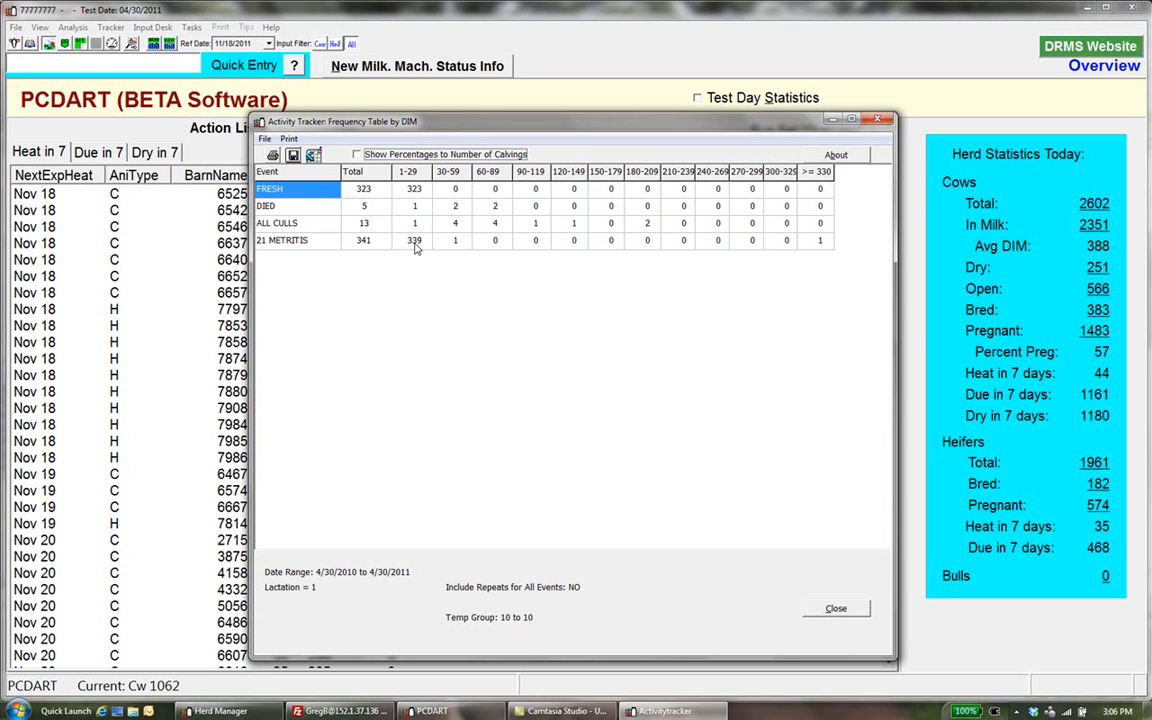
left_click(831, 611)
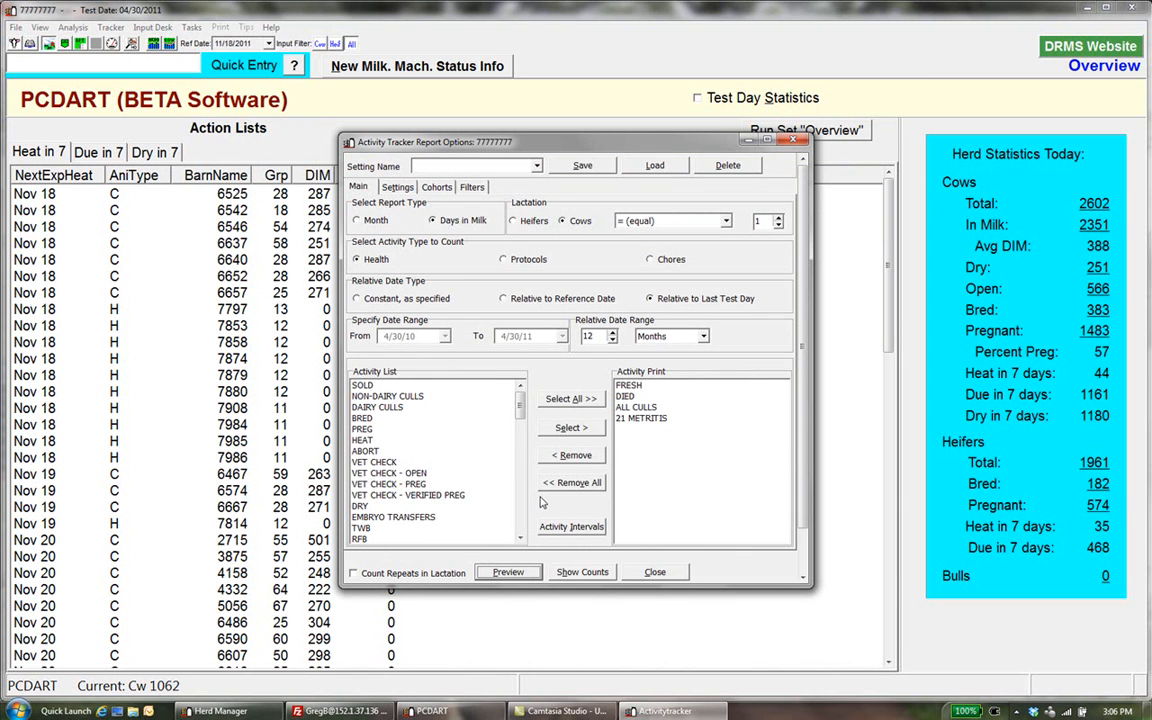
Clear the temp group minimum and exclude temp group 10 from the report instead
left_click(445, 188)
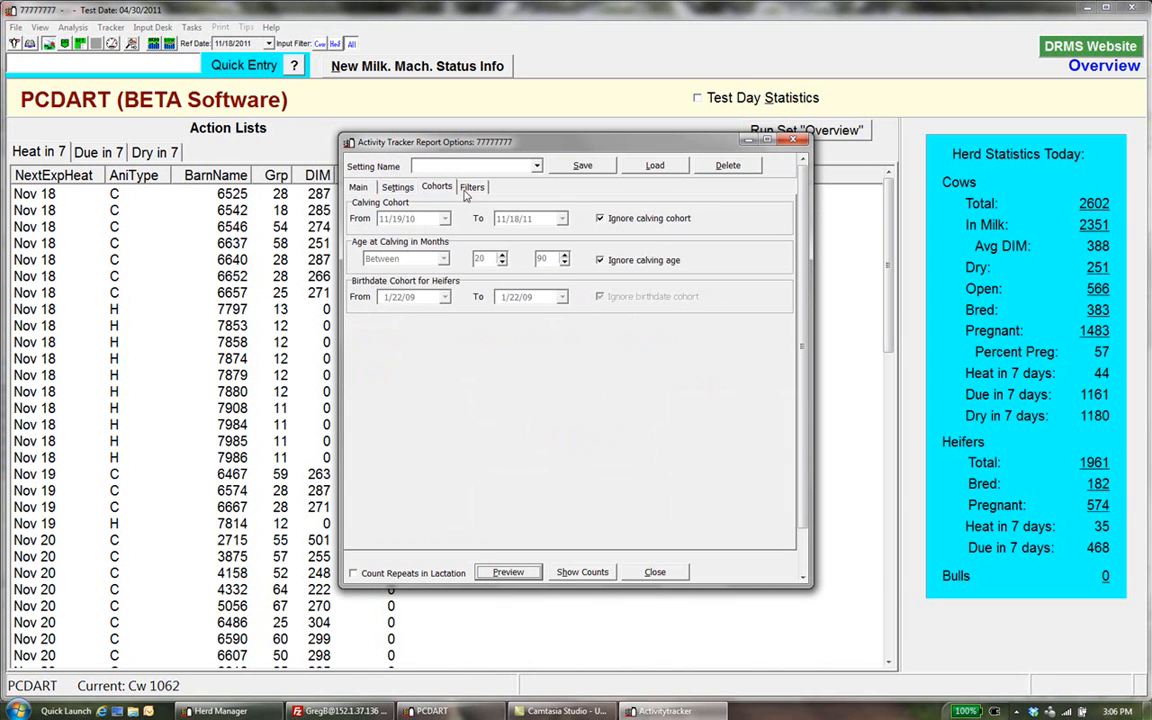
left_click(390, 187)
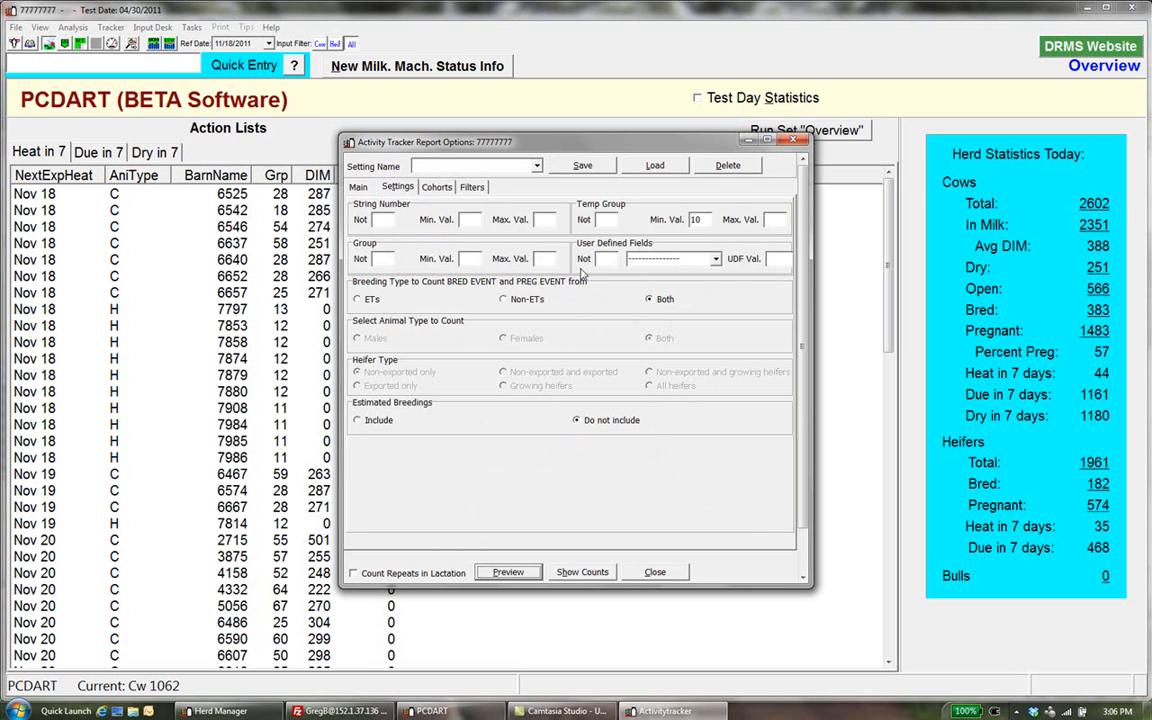
double_click(697, 219)
key("Delete")
left_click(607, 221)
type("10")
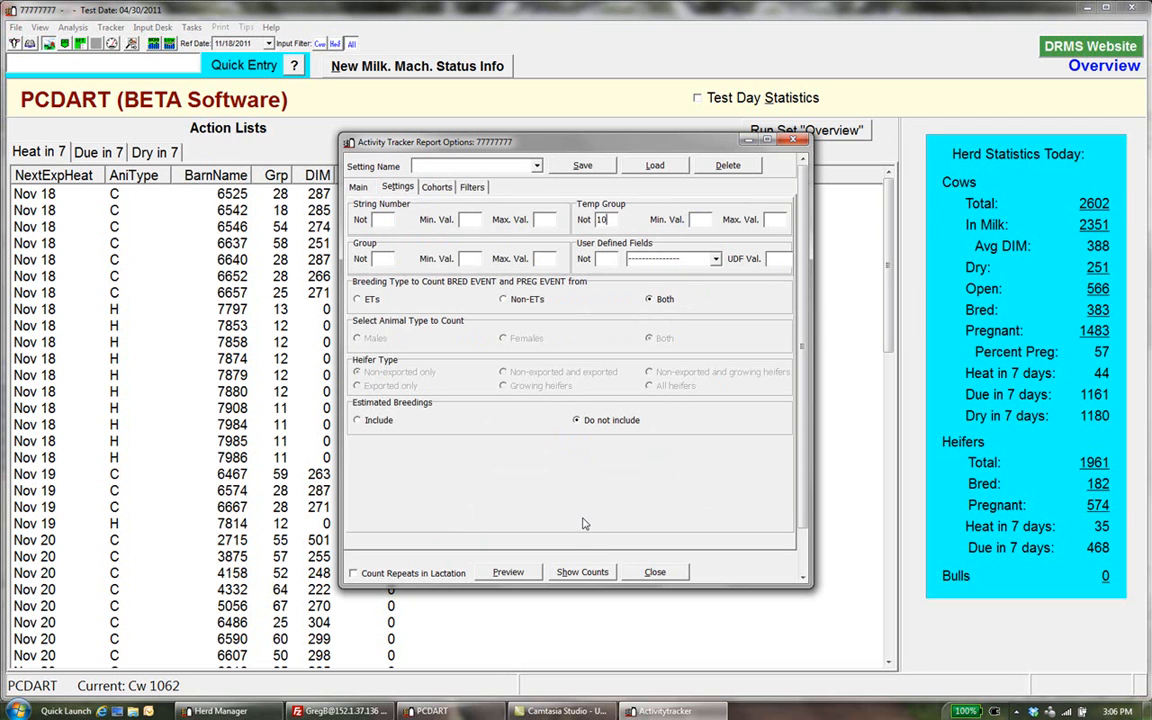
Preview the report for animals outside temp group 10 as percentages to number of calvings, and close it
left_click(510, 572)
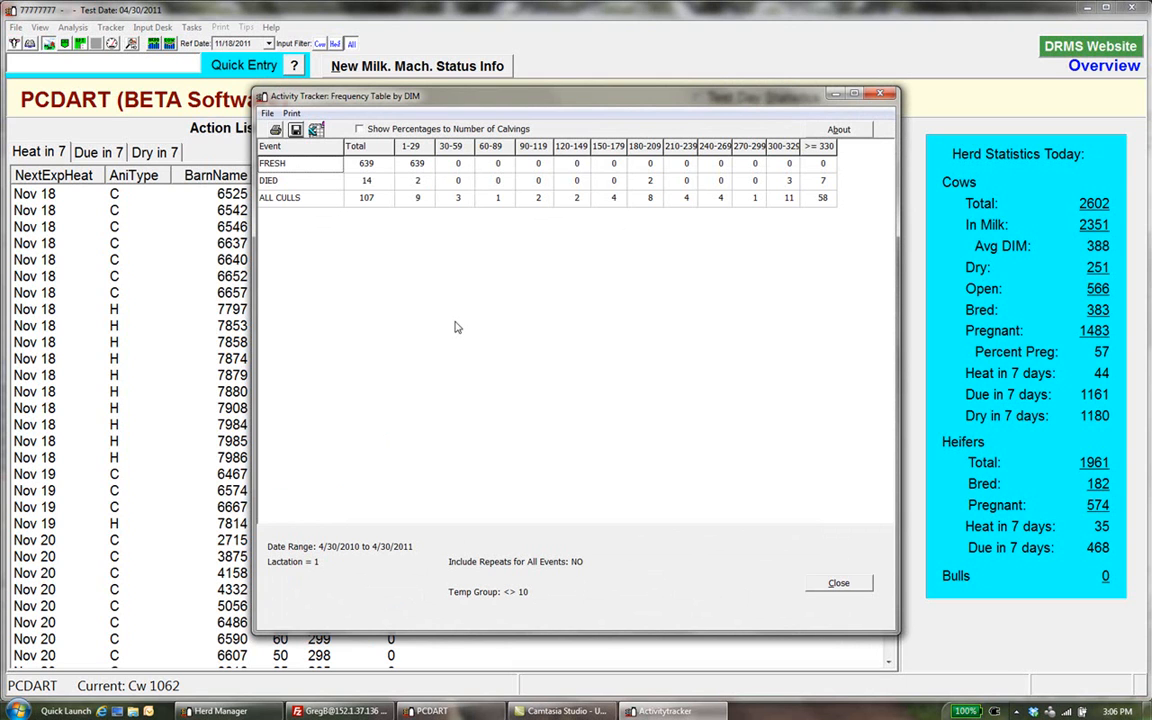
left_click(360, 129)
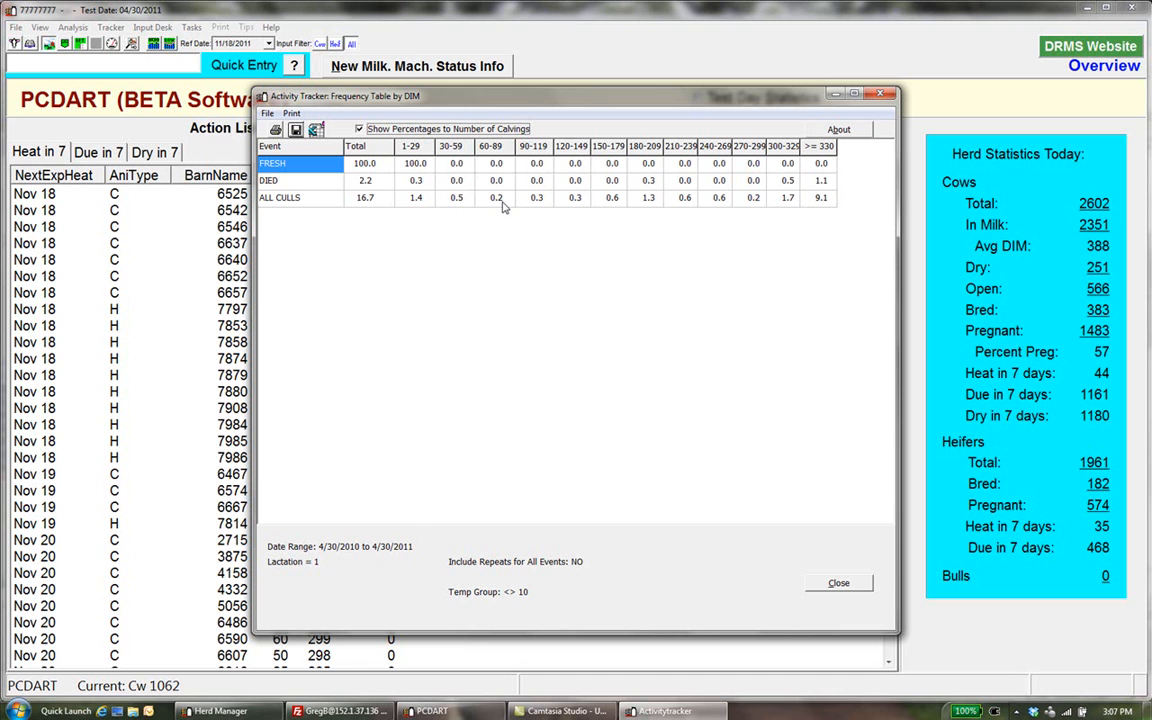
left_click(838, 583)
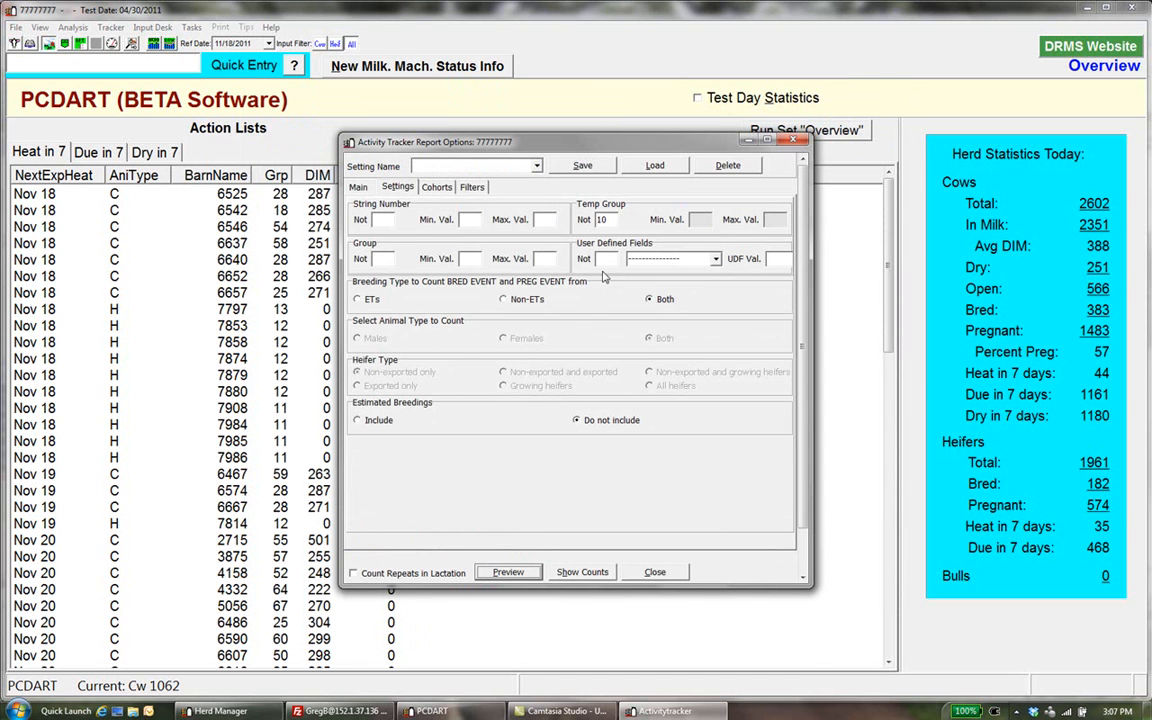
Clear the temp group exclusion and return to the main report options
left_click_drag(607, 224, 590, 224)
key("BackSpace")
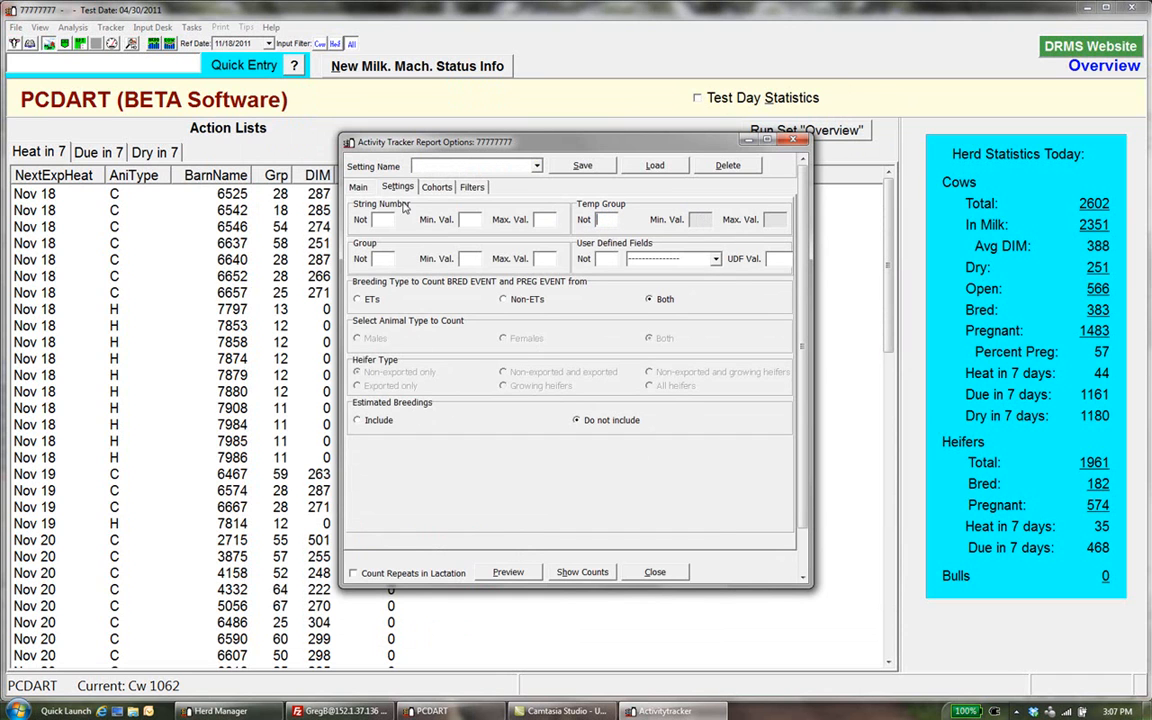
left_click(362, 189)
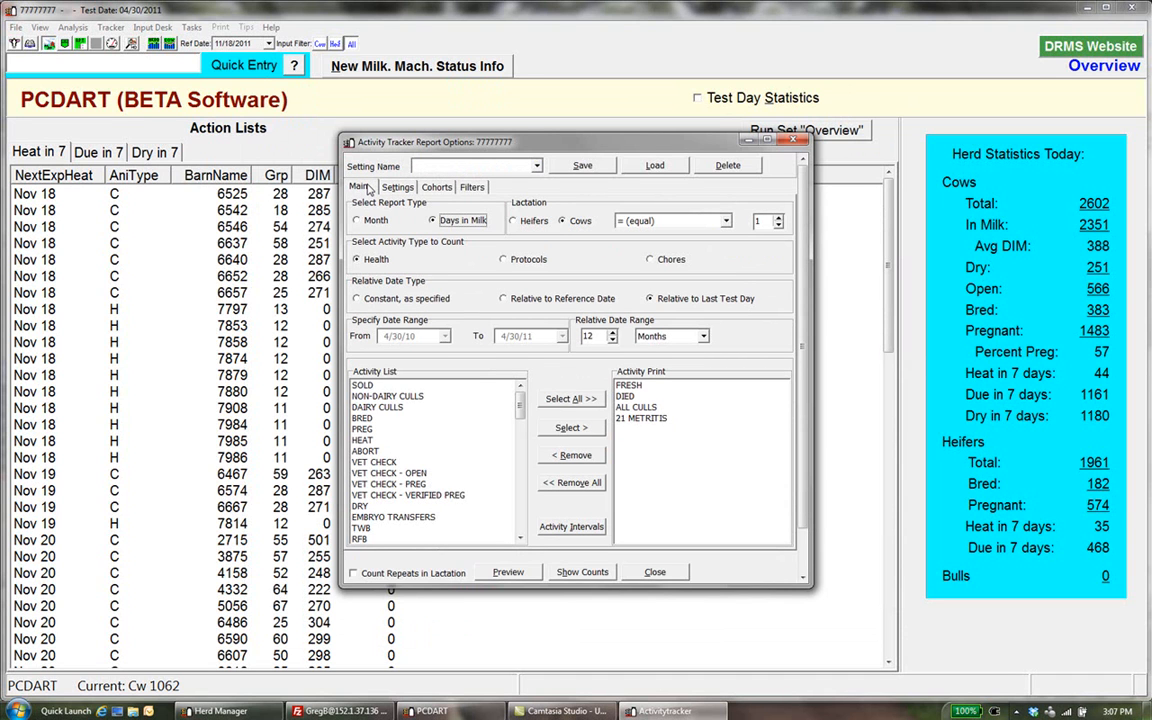